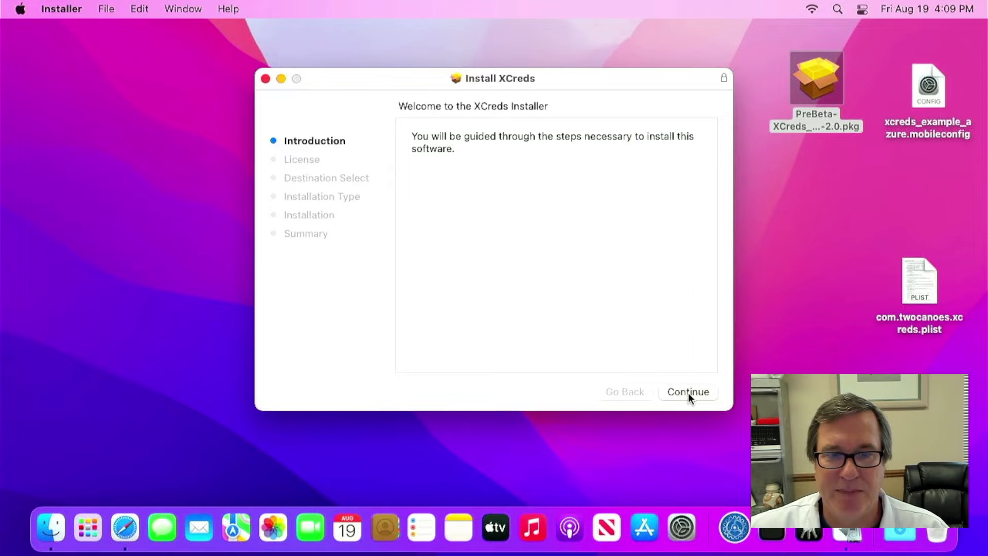
left_click(687, 393)
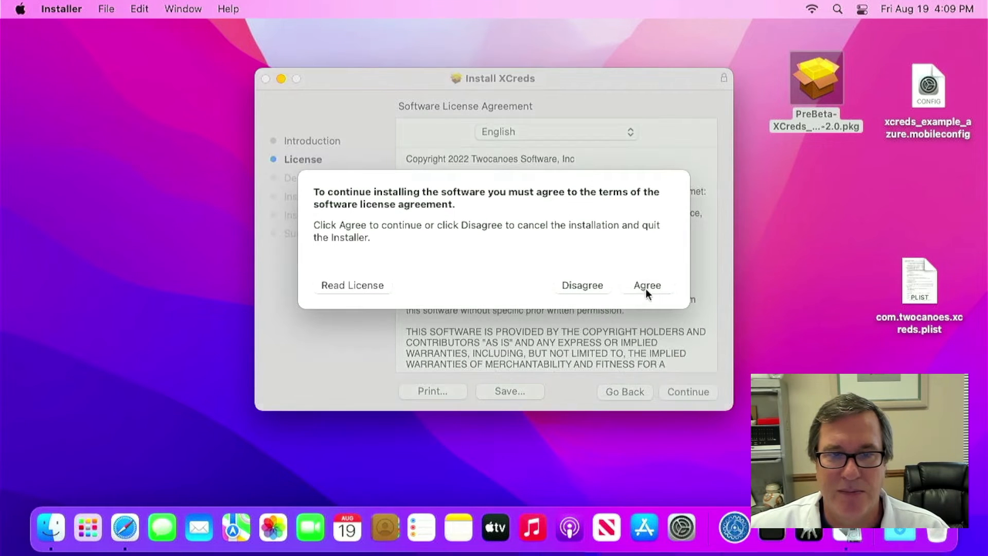
- Accept the XCreds licence, install it with the admin password, and close the finished installer
left_click(647, 286)
left_click(690, 391)
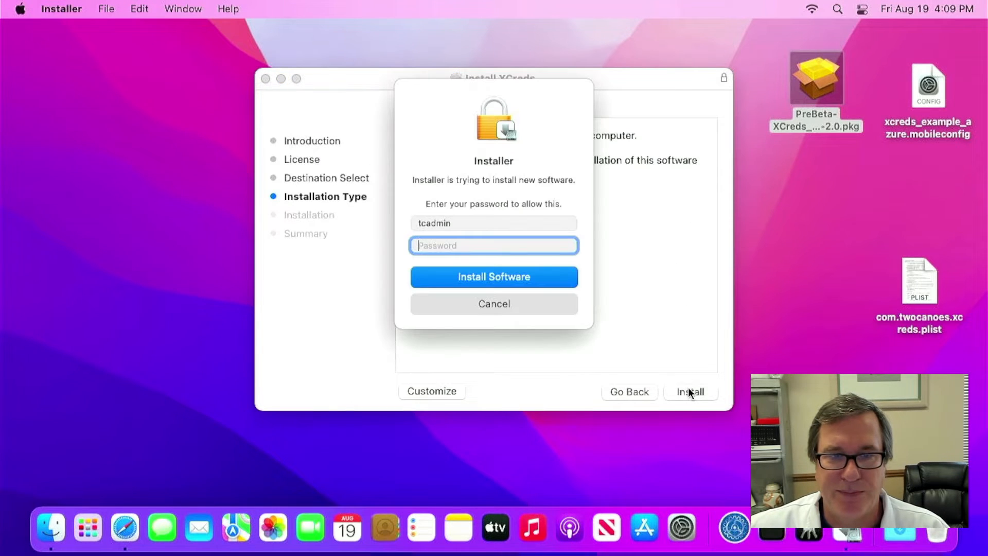
type("••••••••••")
key("Return")
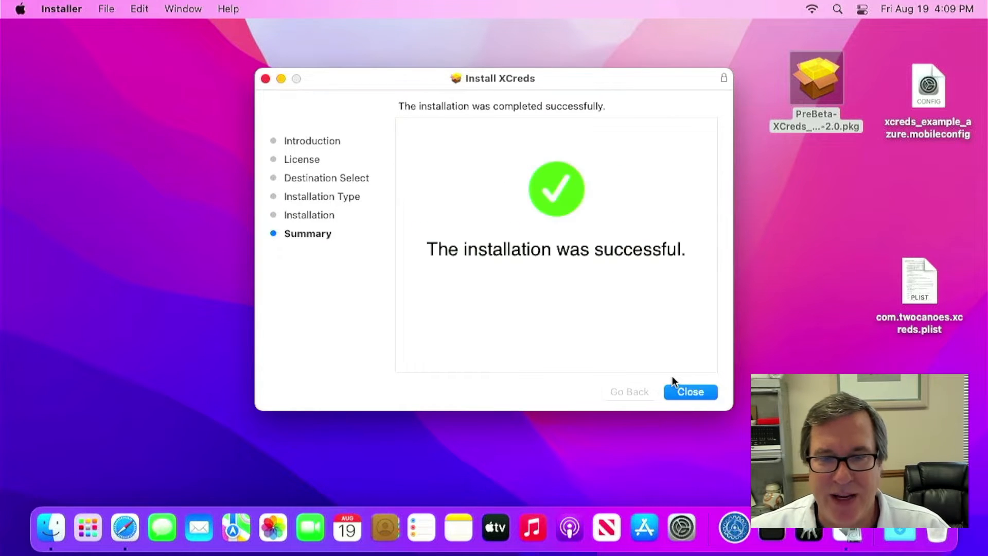
left_click(692, 397)
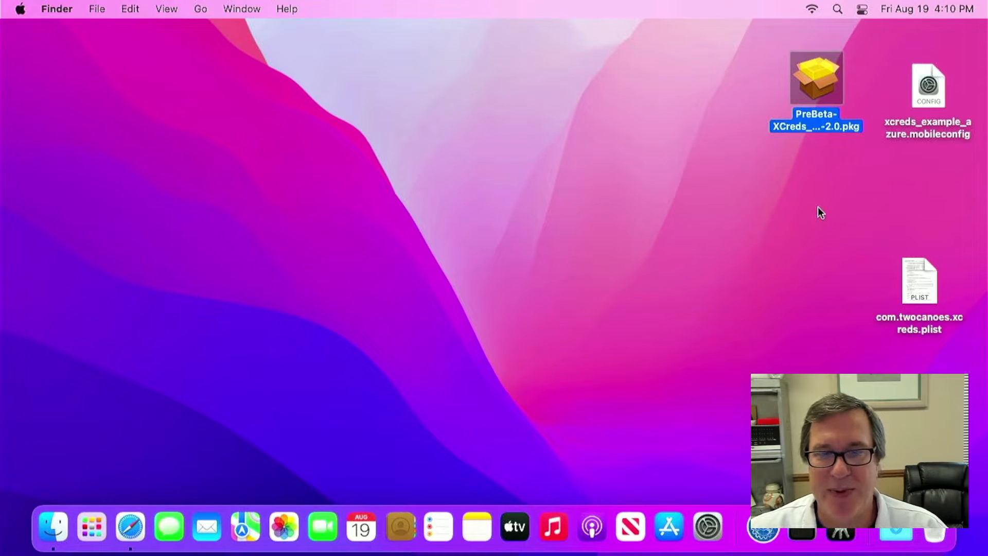
left_click(873, 172)
key("shift+super+a")
type("fi")
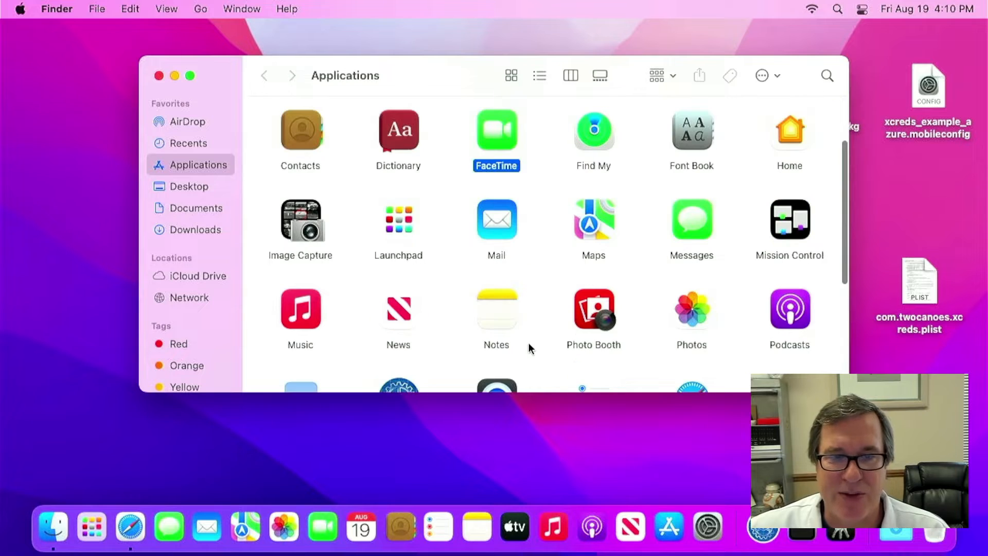
type("xc")
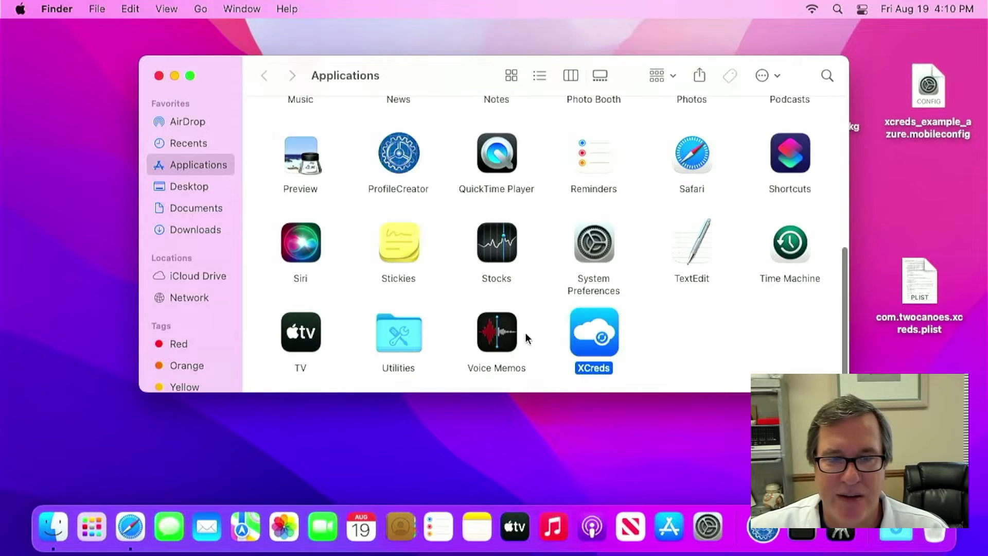
key("super+w")
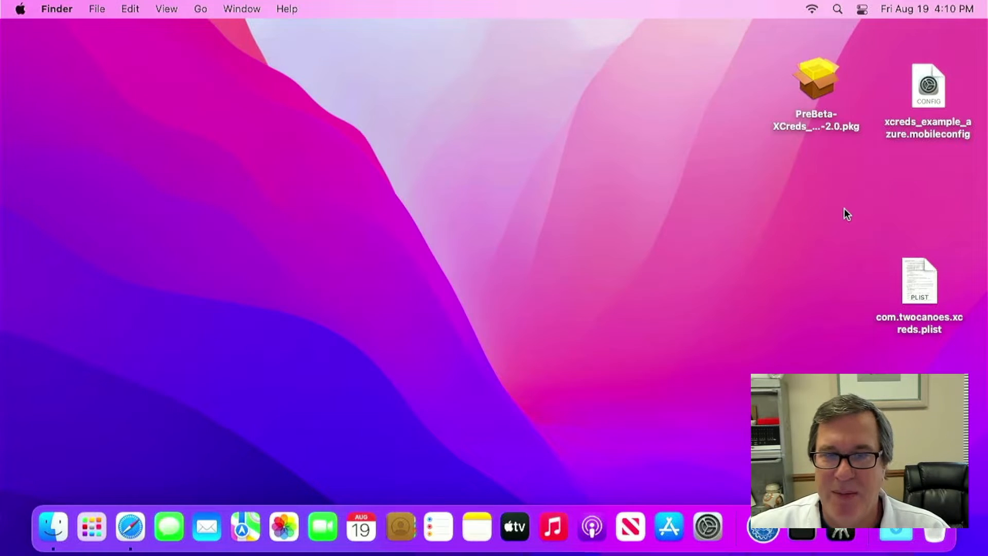
- Open xcreds_example_azure.mobileconfig and select the azure xcreds profile in Profiles preferences
double_click(933, 98)
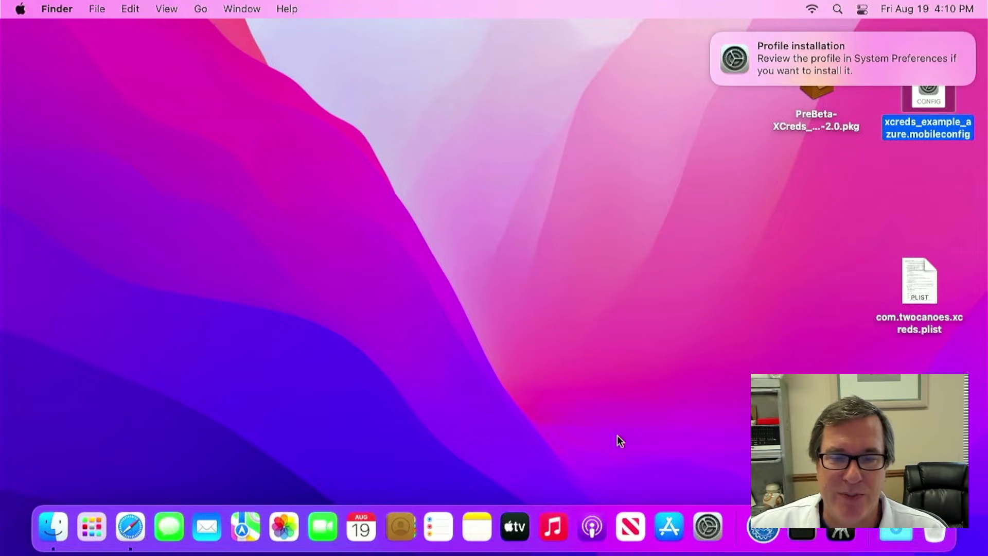
left_click(708, 526)
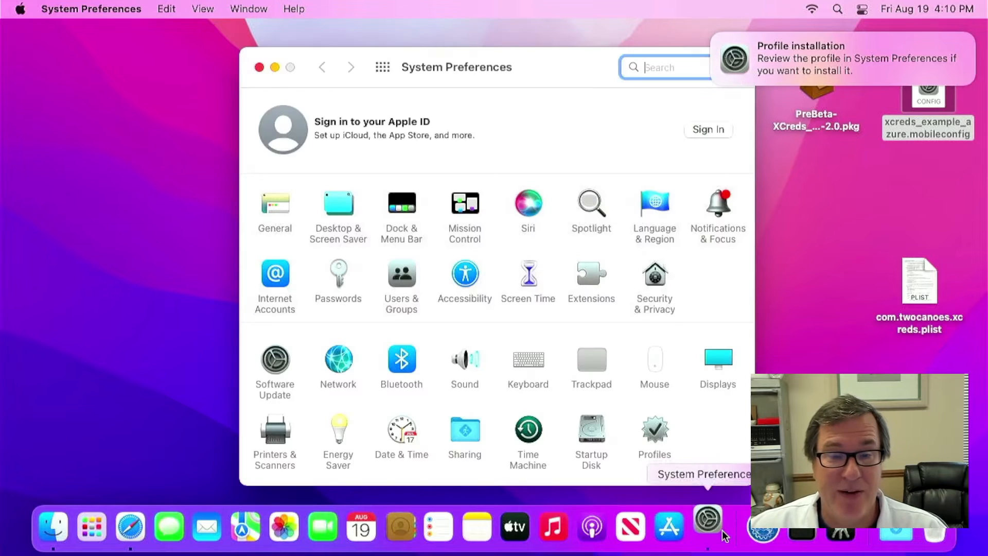
left_click(655, 438)
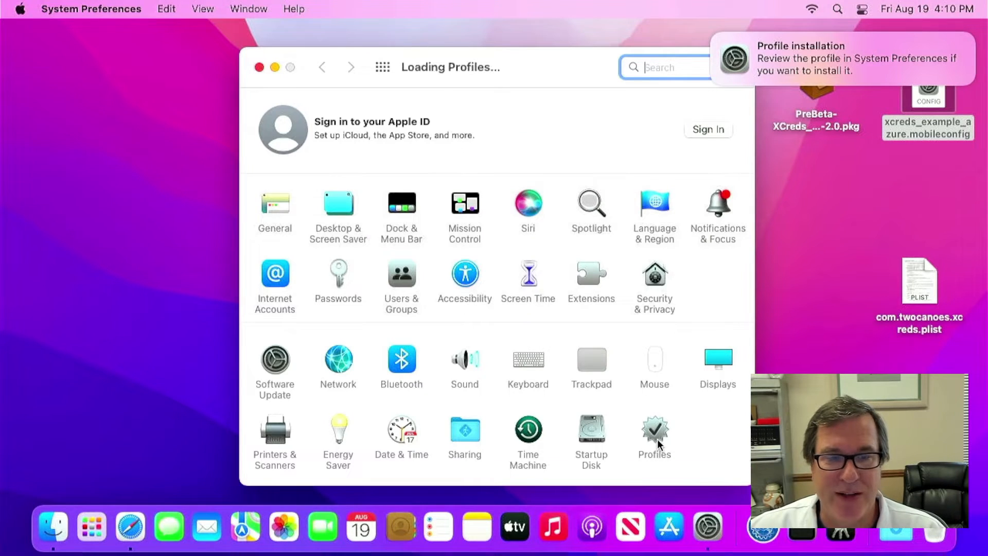
left_click(326, 129)
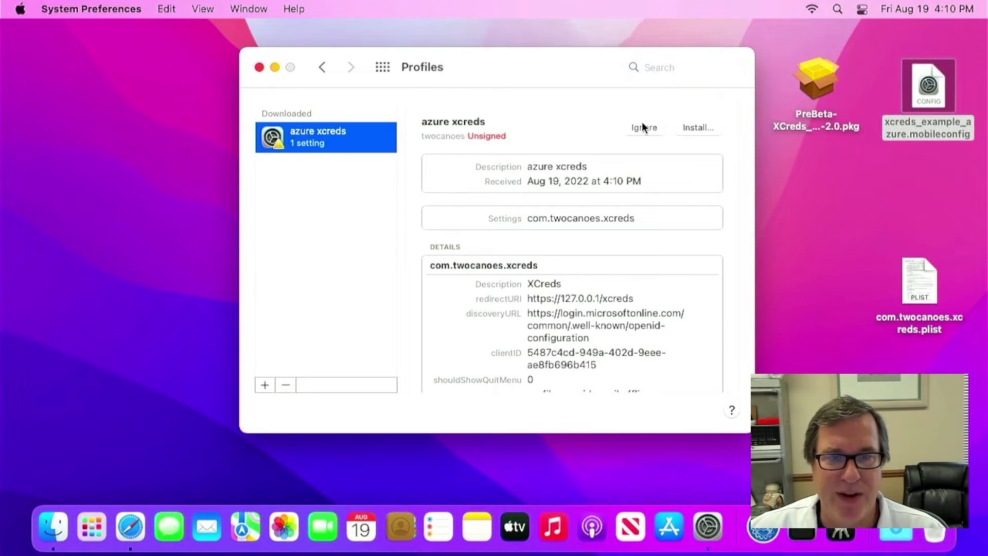
- Install the unsigned azure xcreds profile with the admin password, then quit System Preferences
left_click(693, 129)
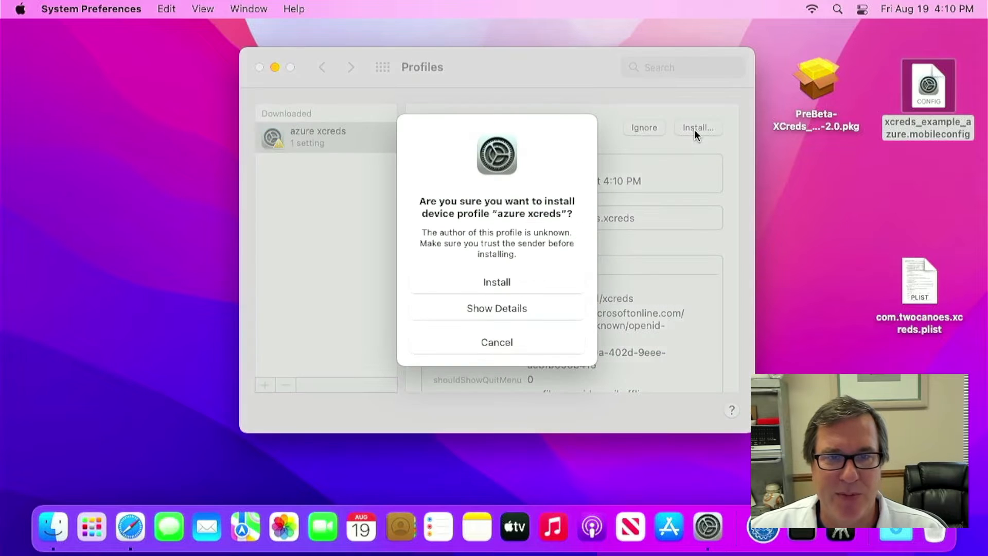
left_click(499, 283)
type("******")
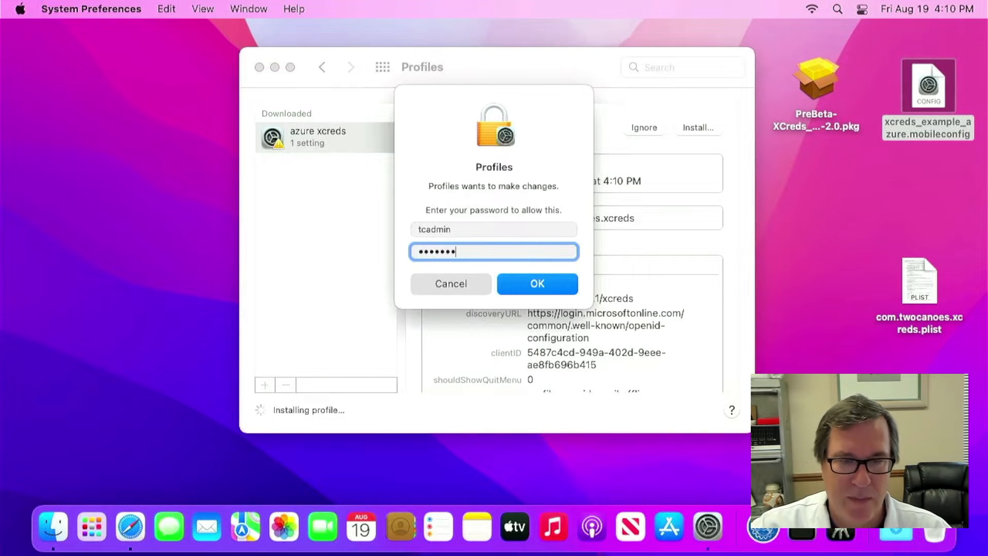
type("*******")
key("Return")
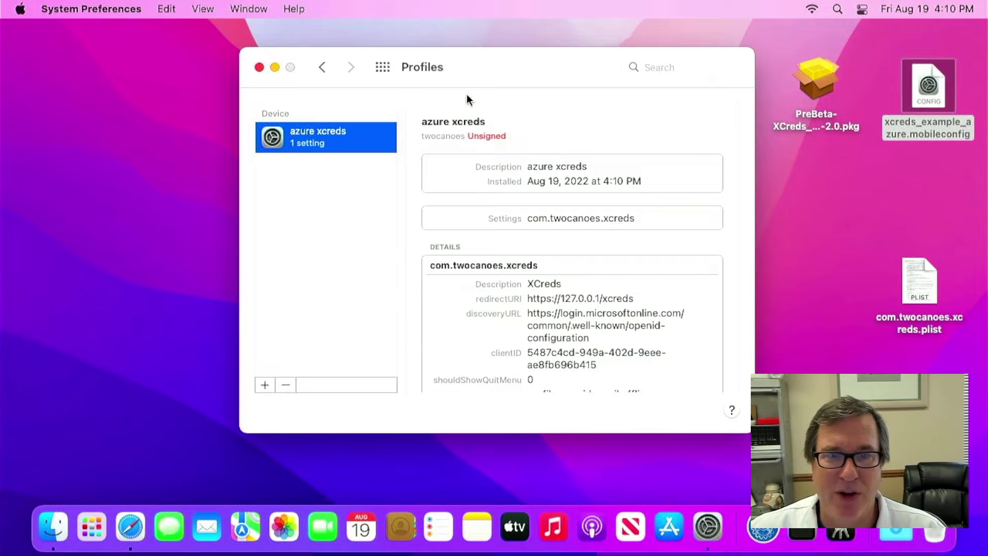
key("super+q")
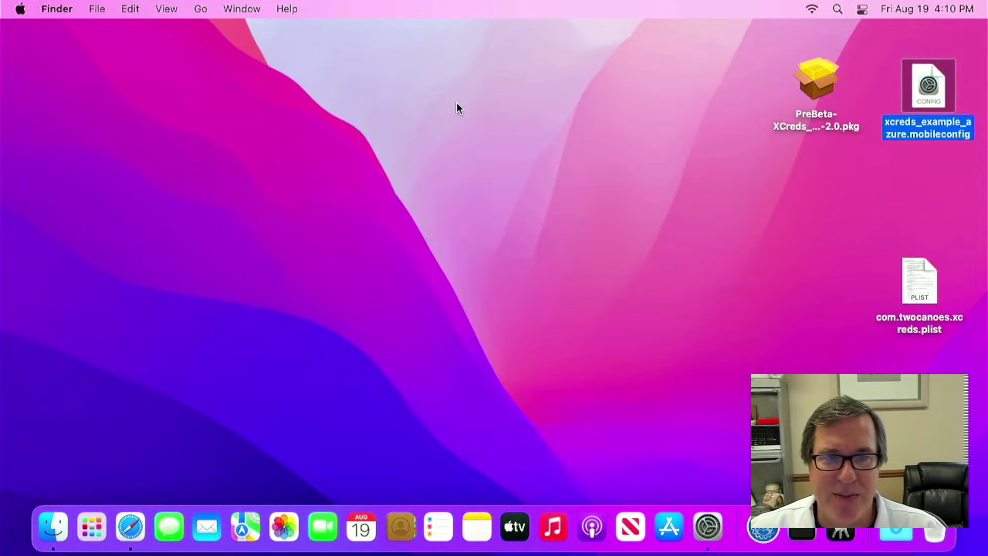
left_click(427, 105)
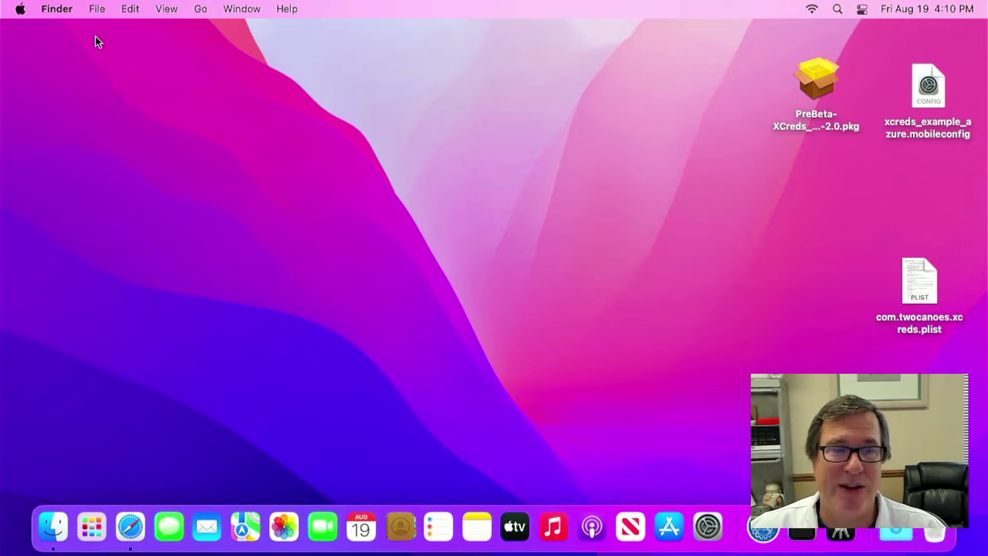
- Log out of the admin account from the Apple menu and confirm
left_click(16, 11)
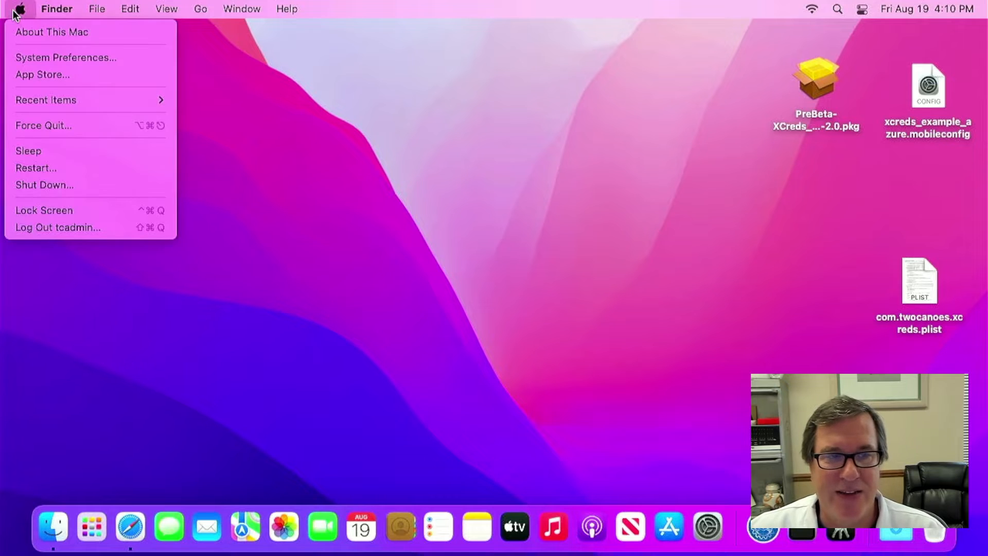
left_click(69, 230)
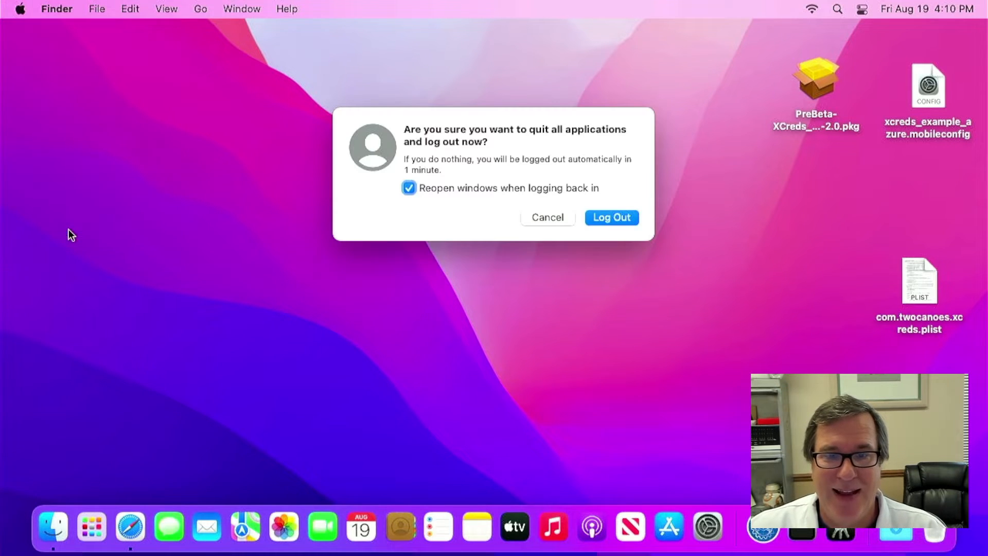
key("Return")
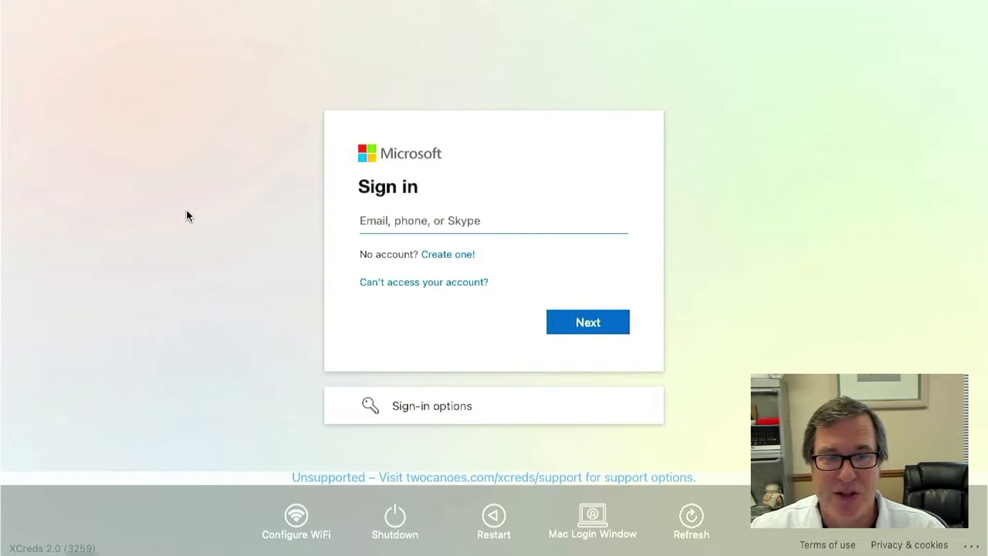
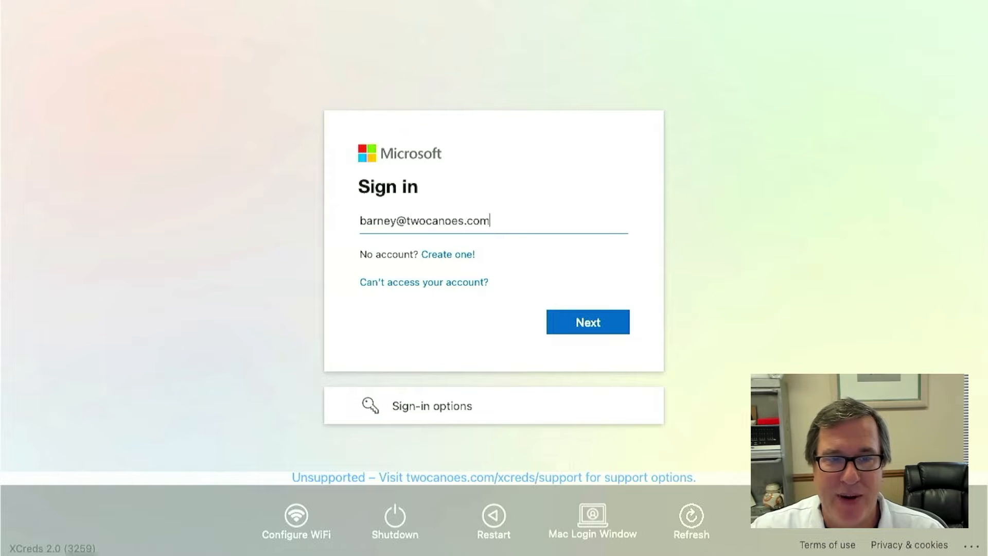
- Sign in at the XCreds Microsoft page with the account's e-mail and password
key("Return")
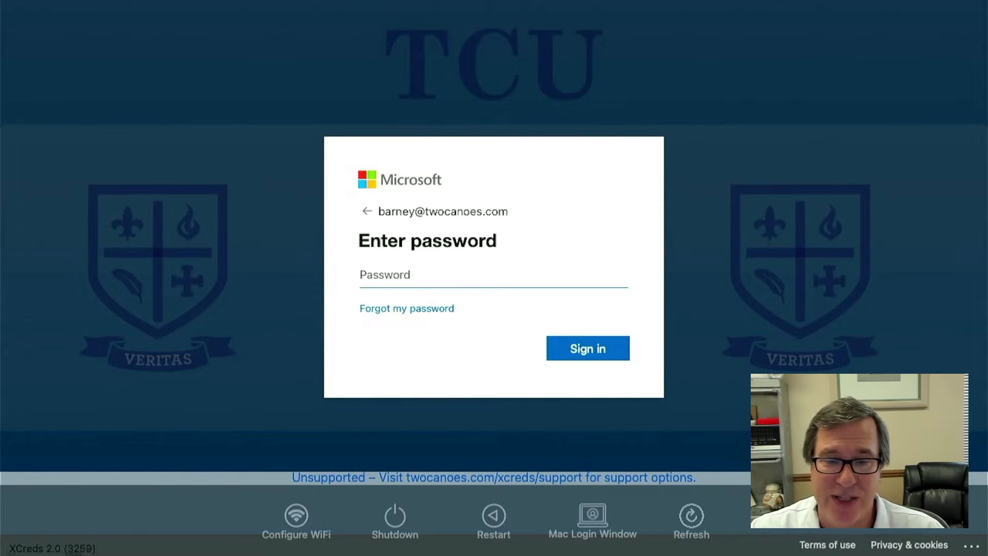
type("•••••••")
key("Return")
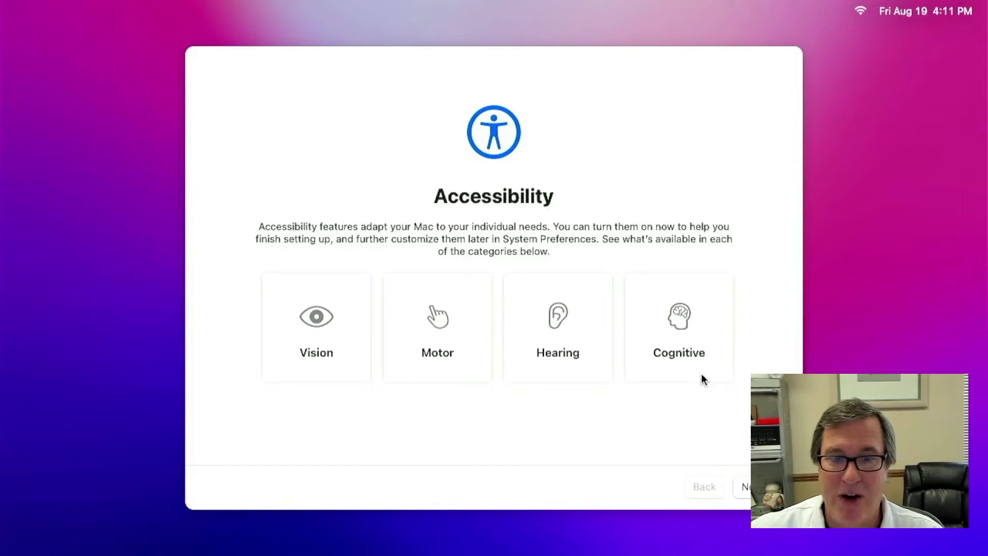
- Continue through Accessibility and remaining Setup Assistant pages, check the logged-in user, then open System Preferences
left_click(745, 489)
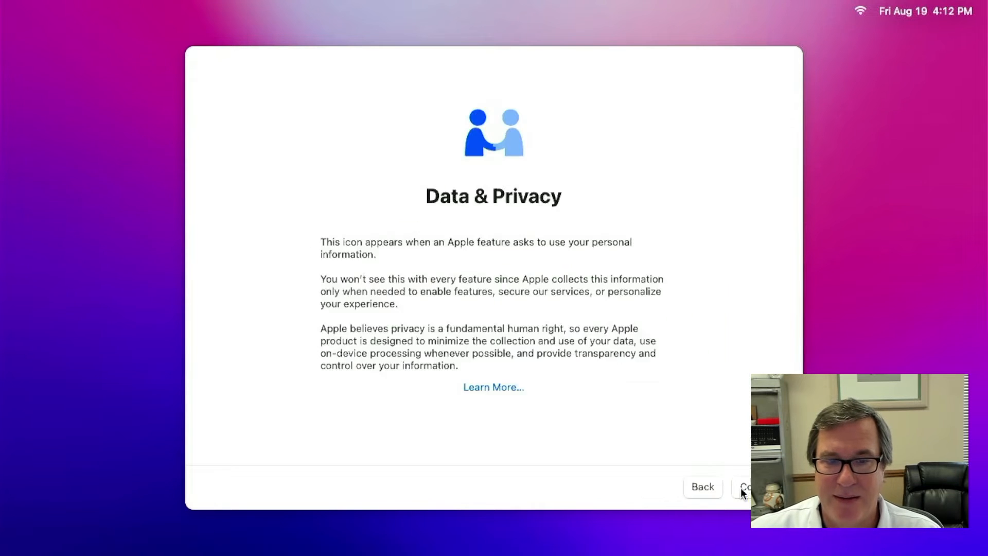
left_click(745, 486)
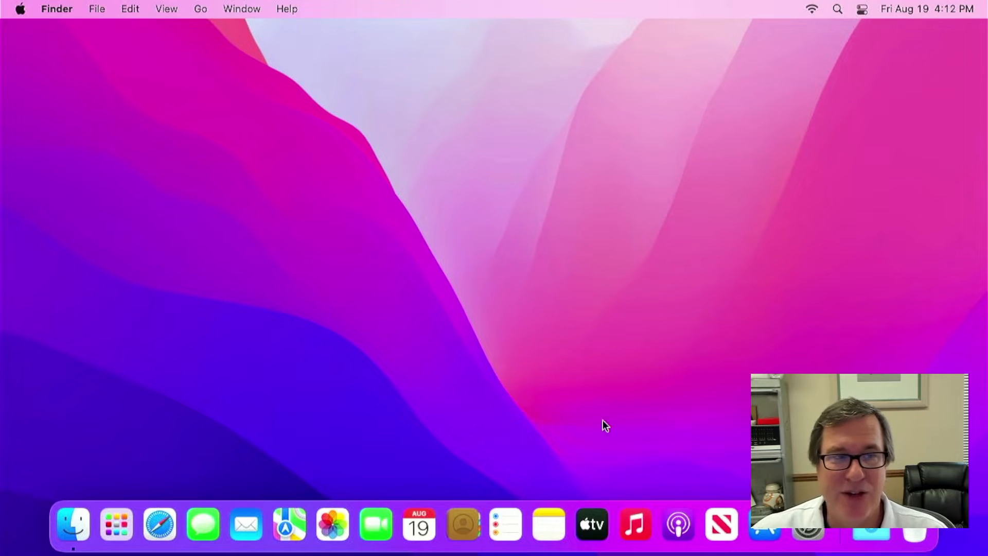
left_click(22, 8)
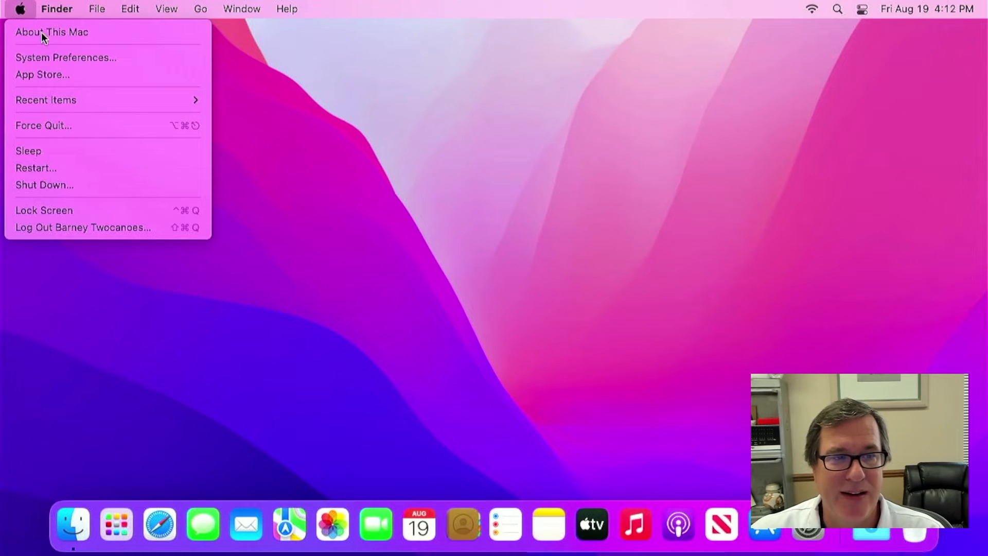
left_click(79, 245)
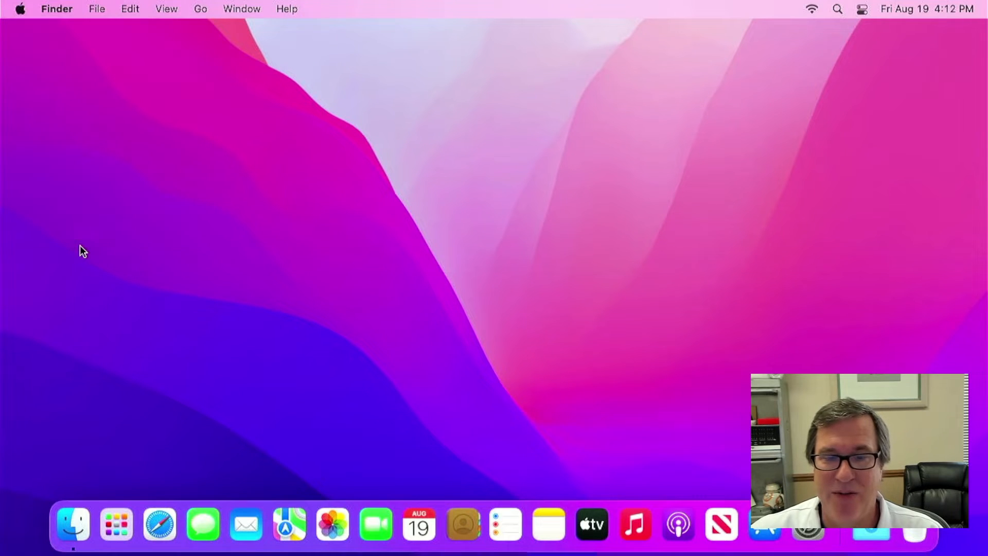
left_click(816, 535)
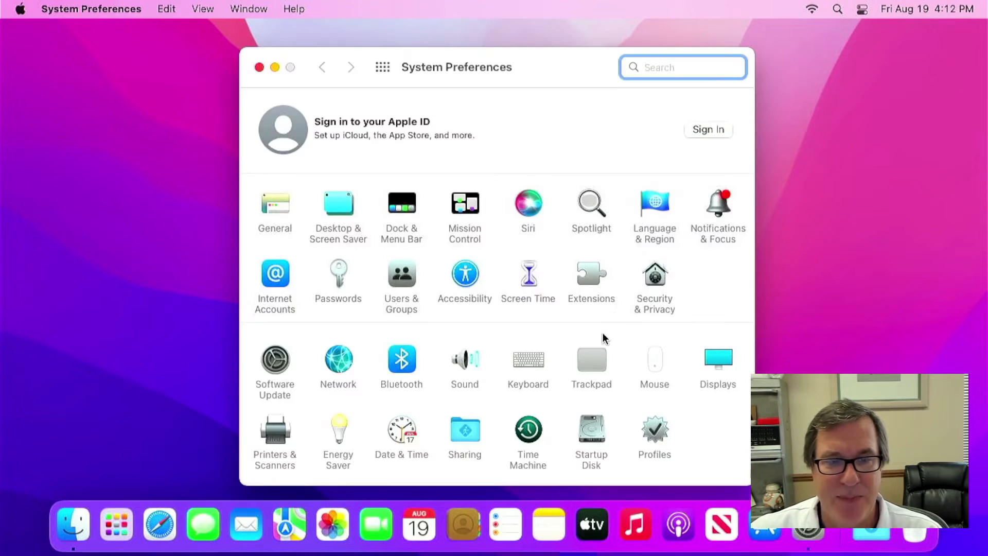
- Confirm in Users & Groups that the new Microsoft user is Standard, then close System Preferences
left_click(402, 278)
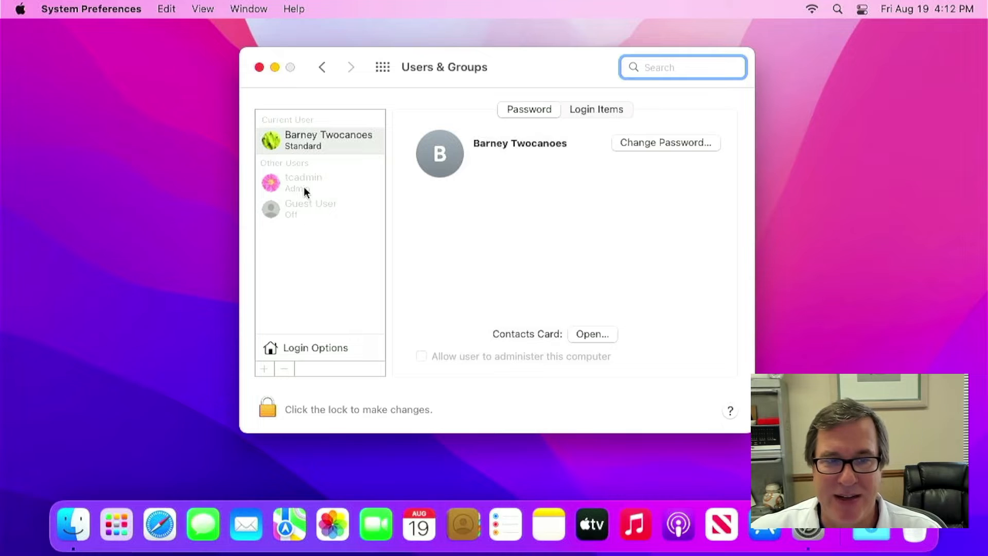
left_click(260, 67)
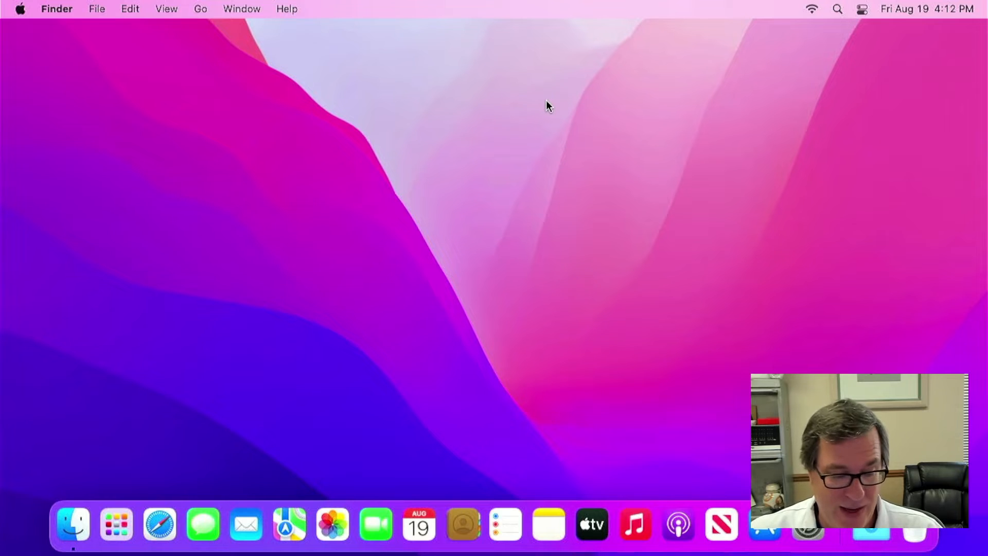
- Find the XCreds app in Applications and check its menu-bar status item
key("shift+super+a")
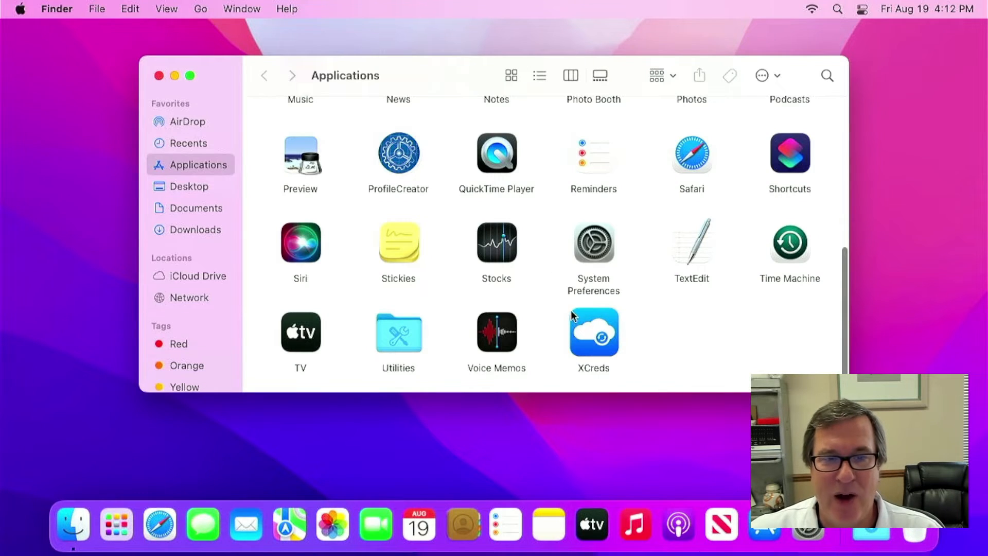
left_click(583, 323)
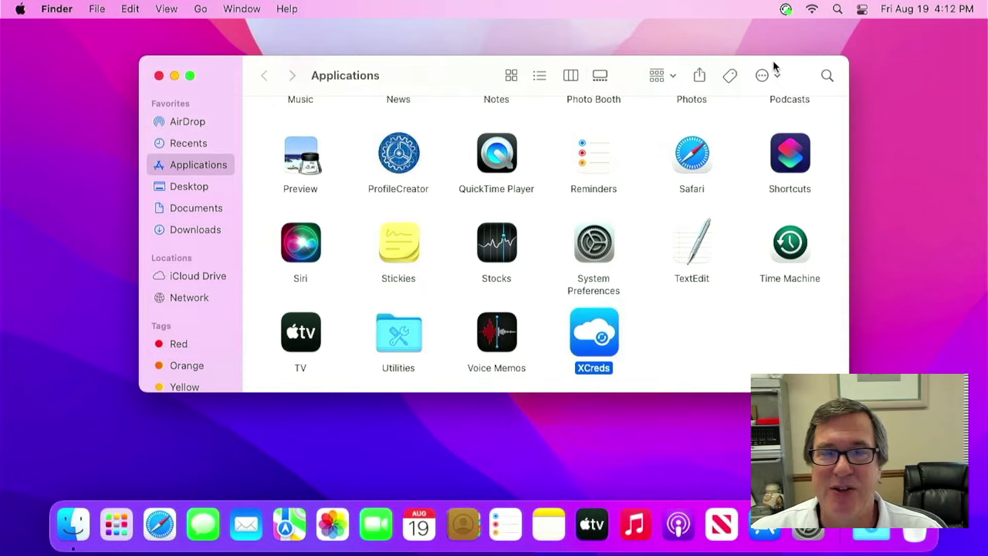
left_click(786, 12)
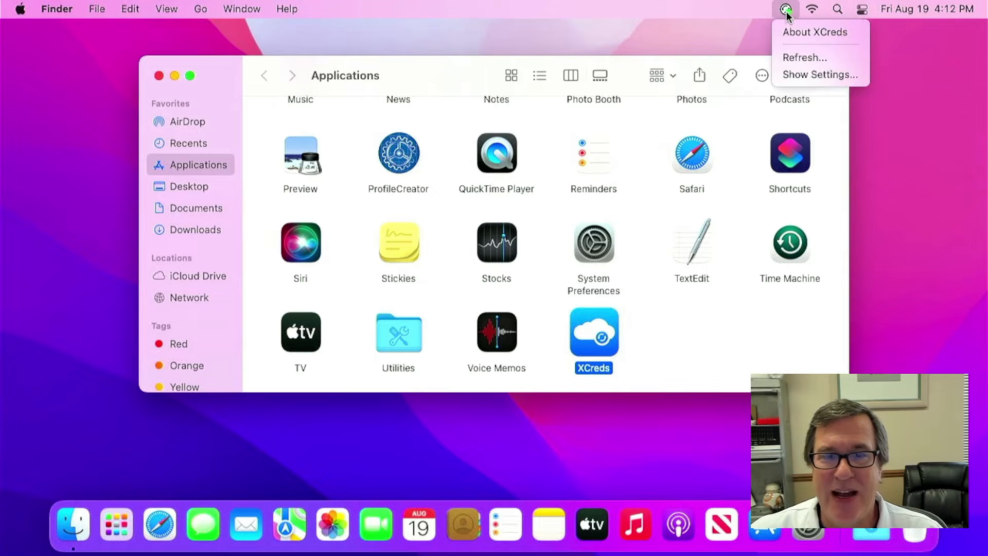
left_click(786, 10)
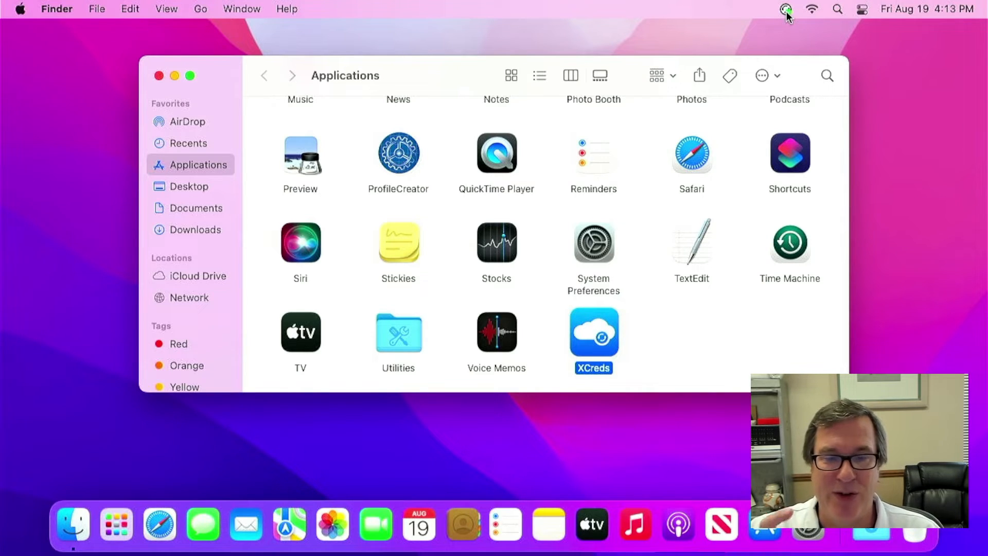
- Close the Applications window and go to the Utilities folder
left_click(607, 159)
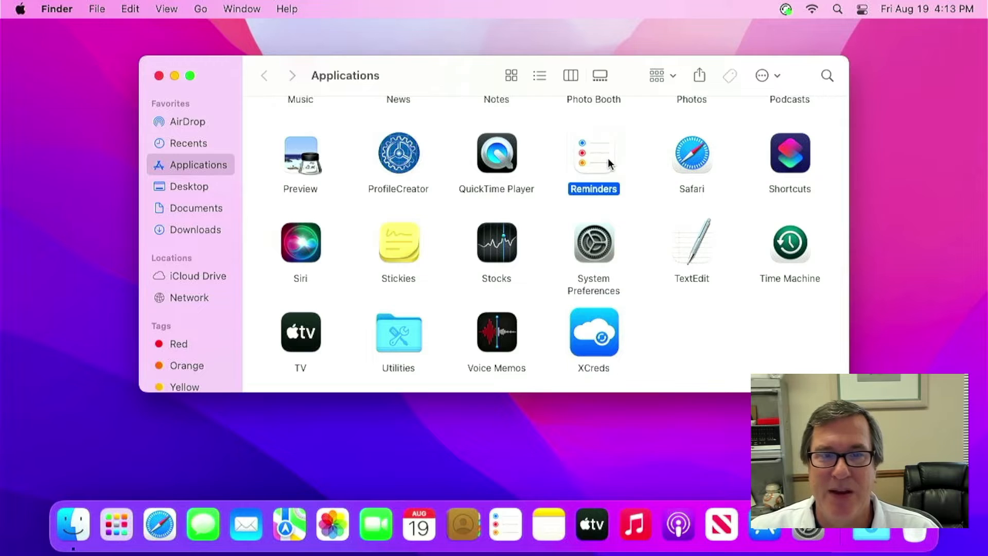
key("super+w")
key("super+shift+u")
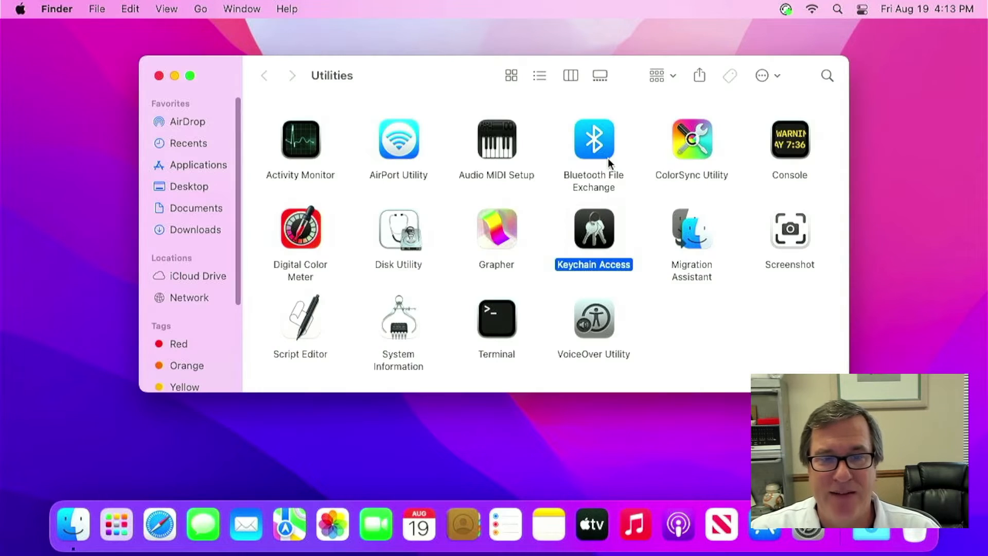
- Inspect the four xcreds entries, including refreshToken and accessToken, in the login keychain
key("super+w")
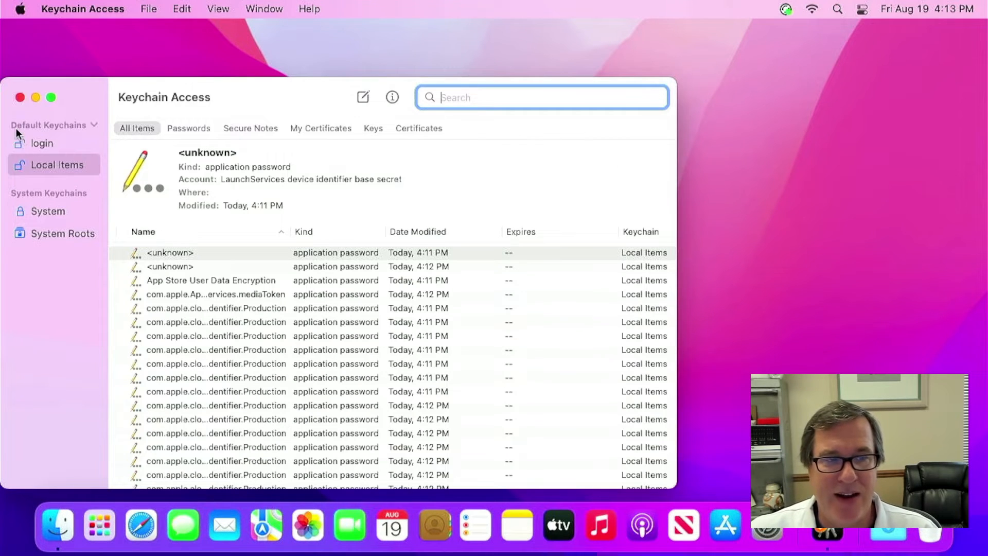
left_click(44, 145)
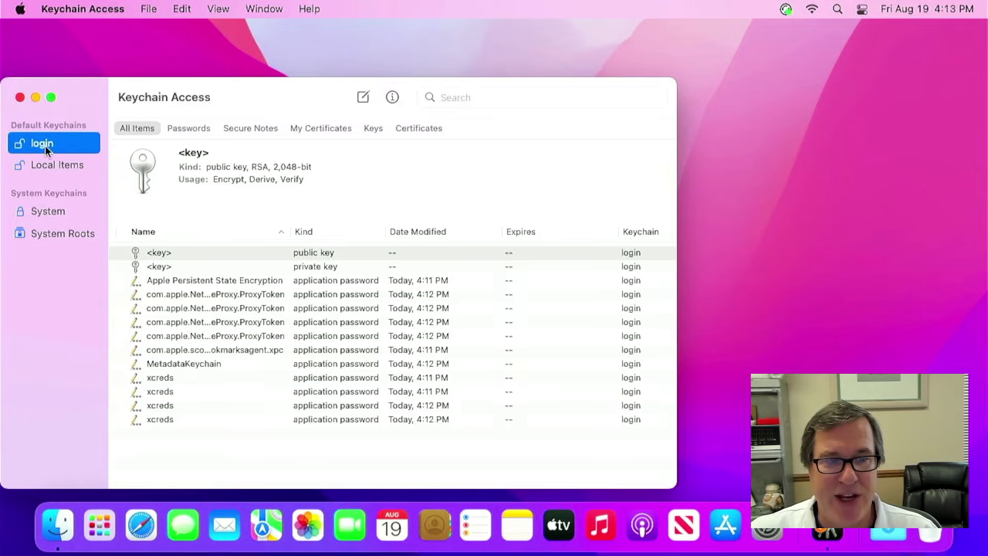
left_click(151, 377)
left_click(153, 392)
left_click(153, 404)
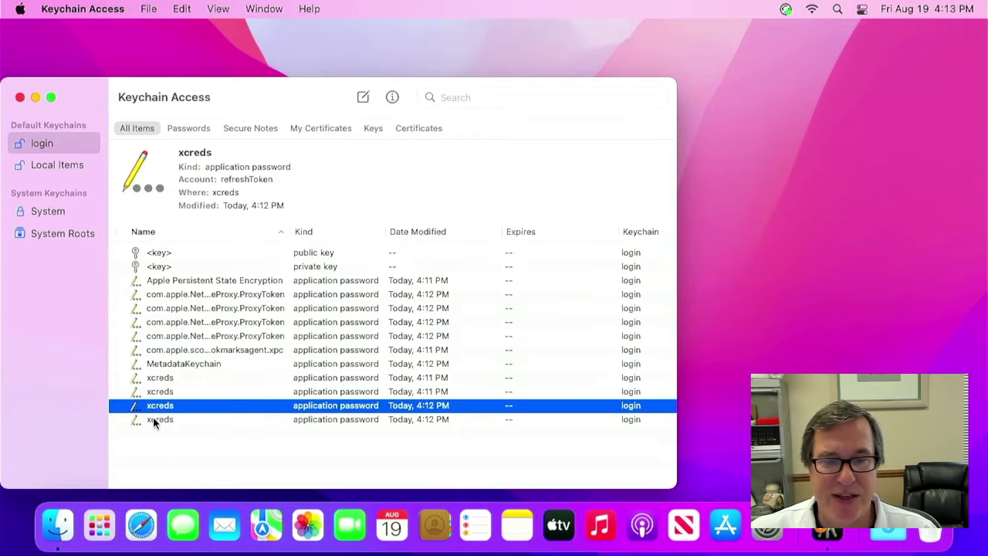
left_click(153, 419)
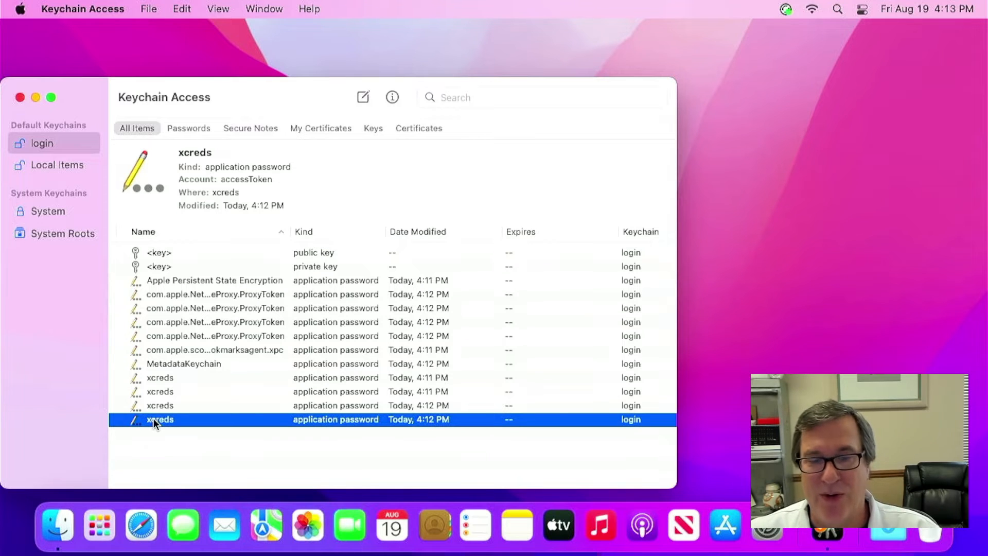
left_click(72, 9)
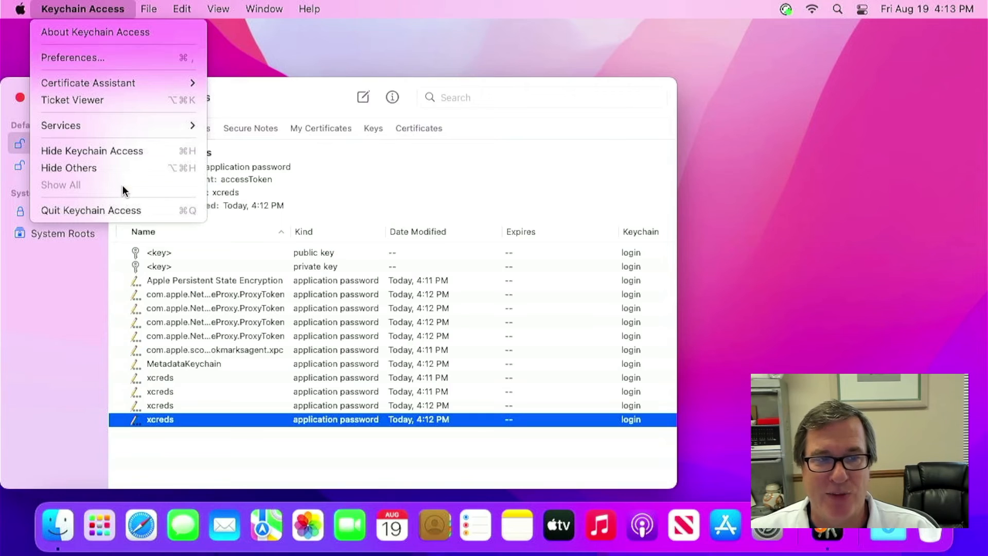
- Quit Keychain Access and log out of the current user from the Apple menu
left_click(123, 207)
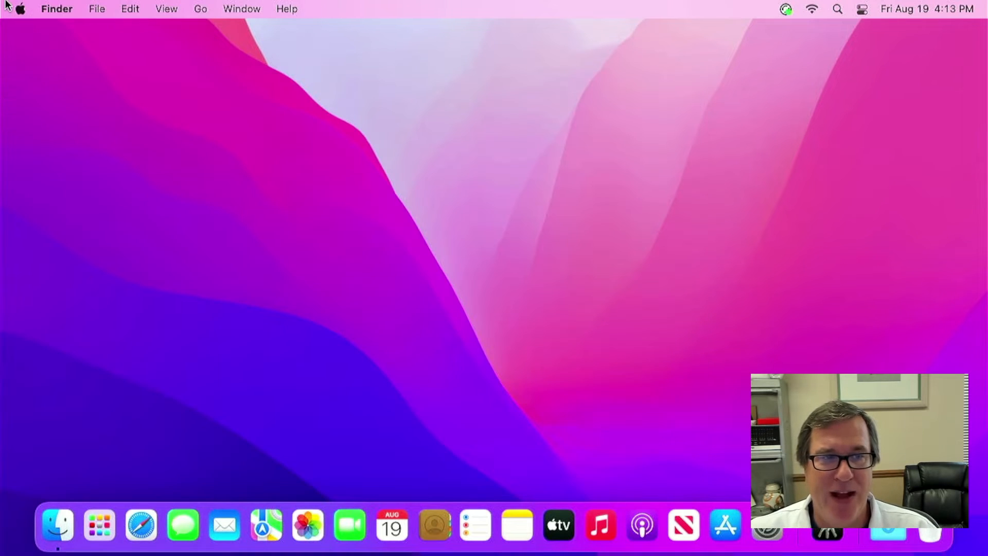
left_click(20, 9)
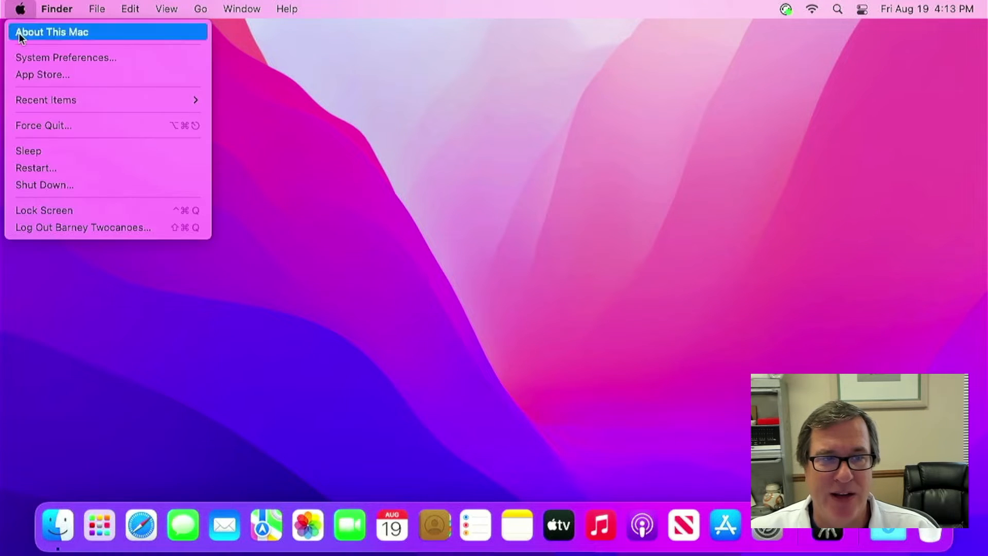
left_click(60, 225)
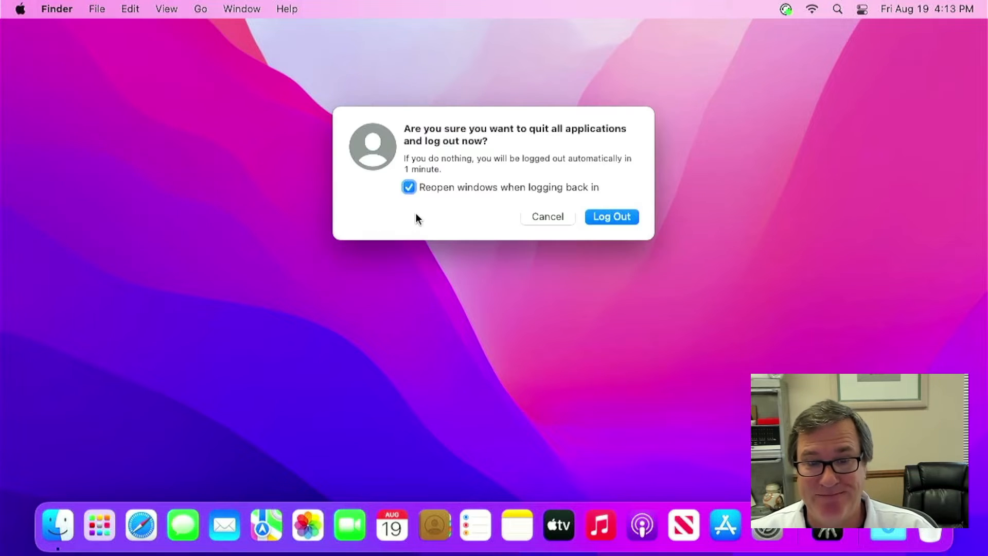
key("Return")
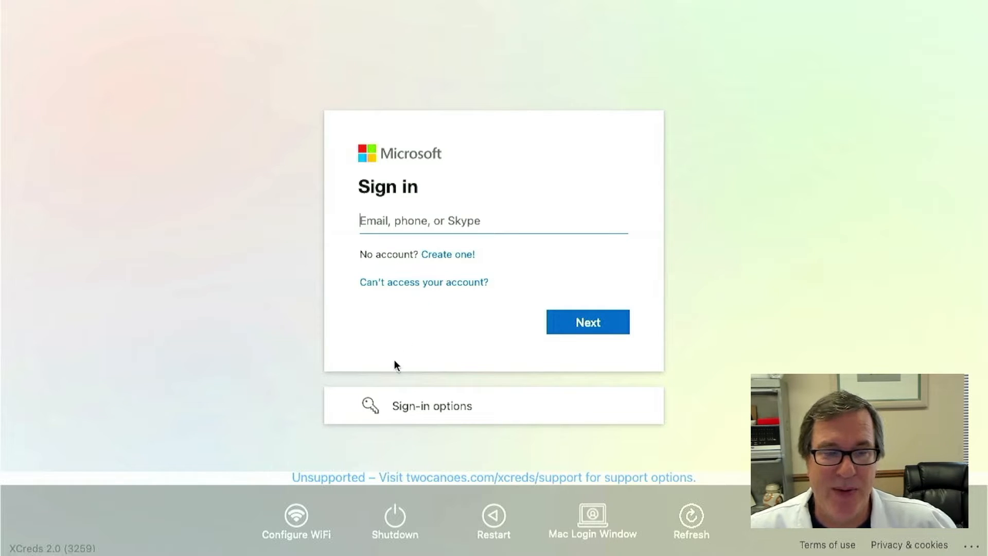
left_click(304, 514)
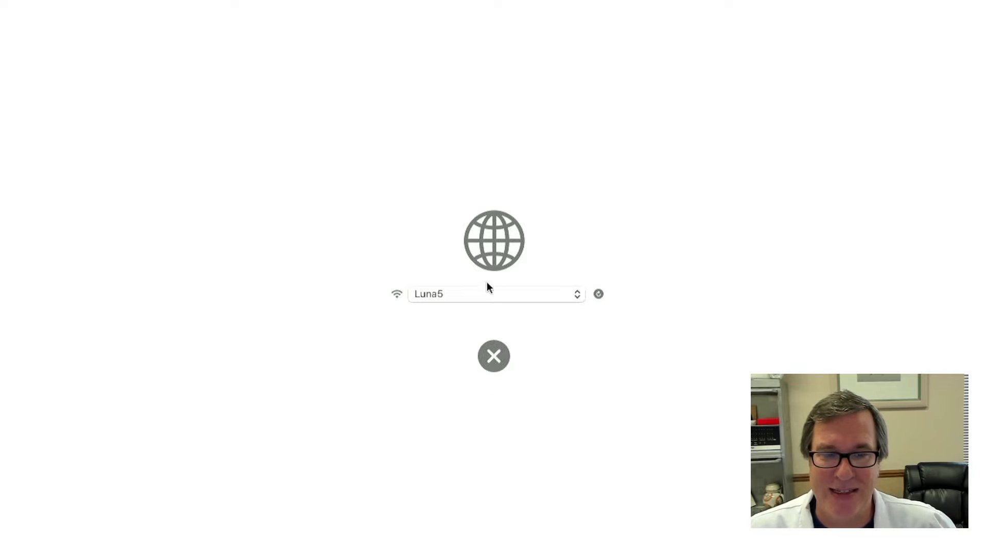
left_click(480, 294)
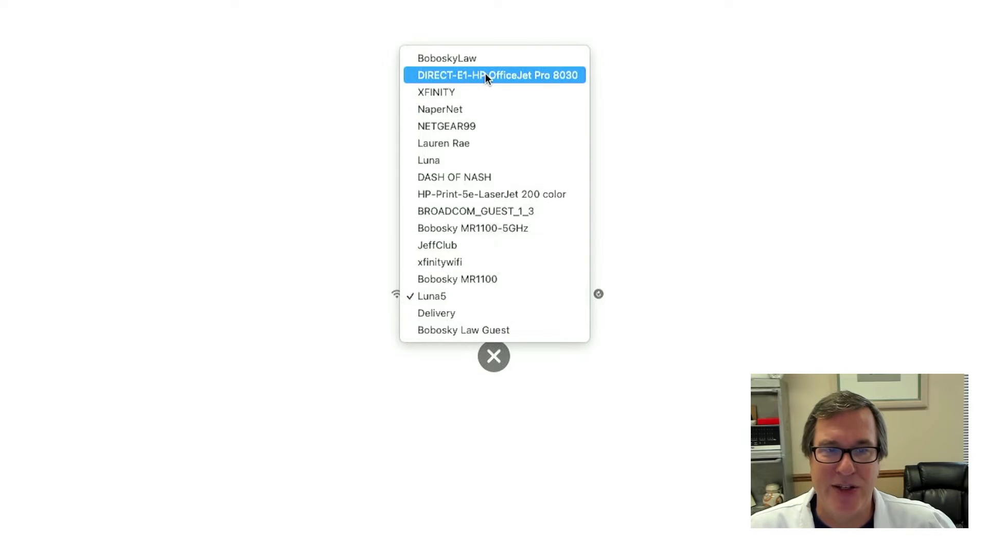
left_click(486, 403)
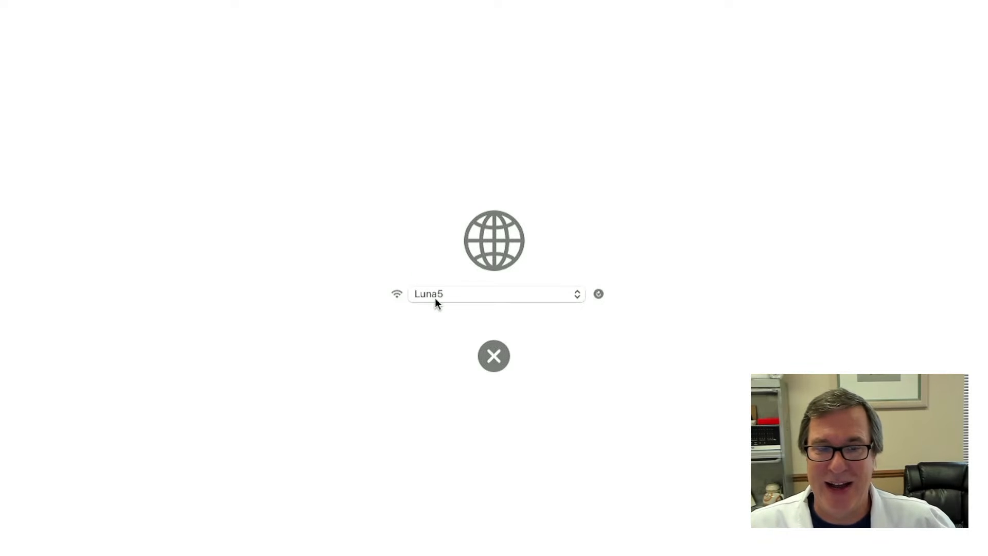
left_click(501, 361)
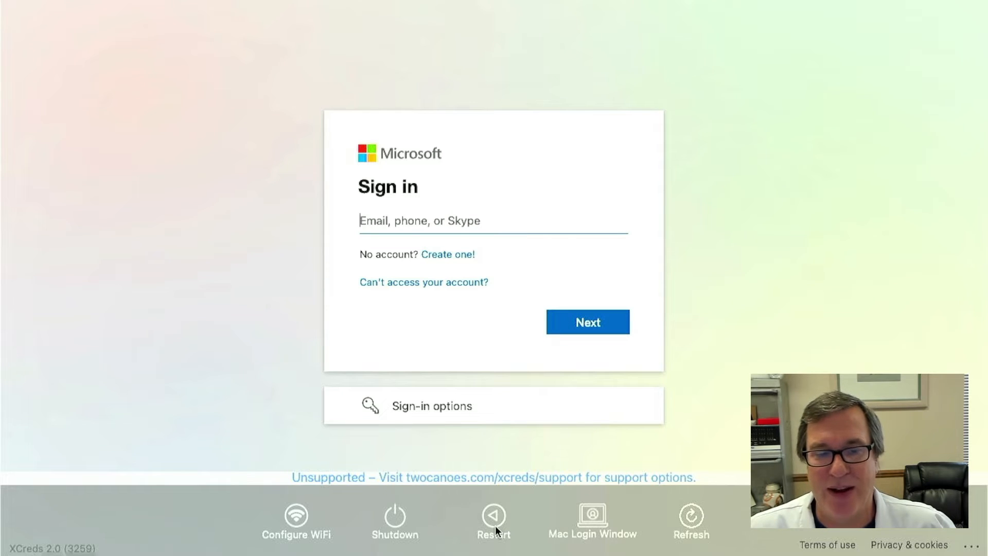
- Switch XCreds to the Mac Login Window listing two local users, then back to cloud sign-in
left_click(593, 517)
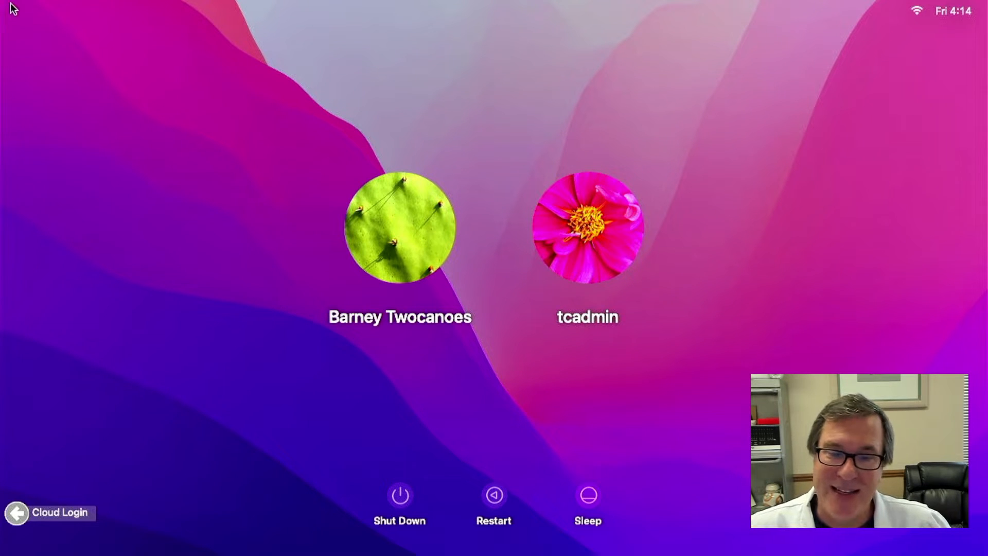
left_click(18, 514)
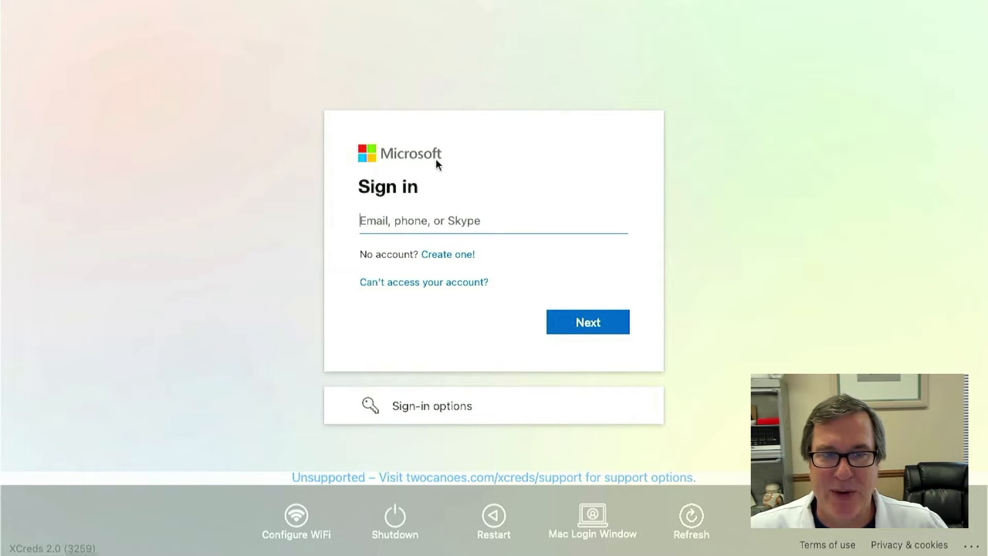
- Reload the Microsoft sign-in page in XCreds
left_click(702, 517)
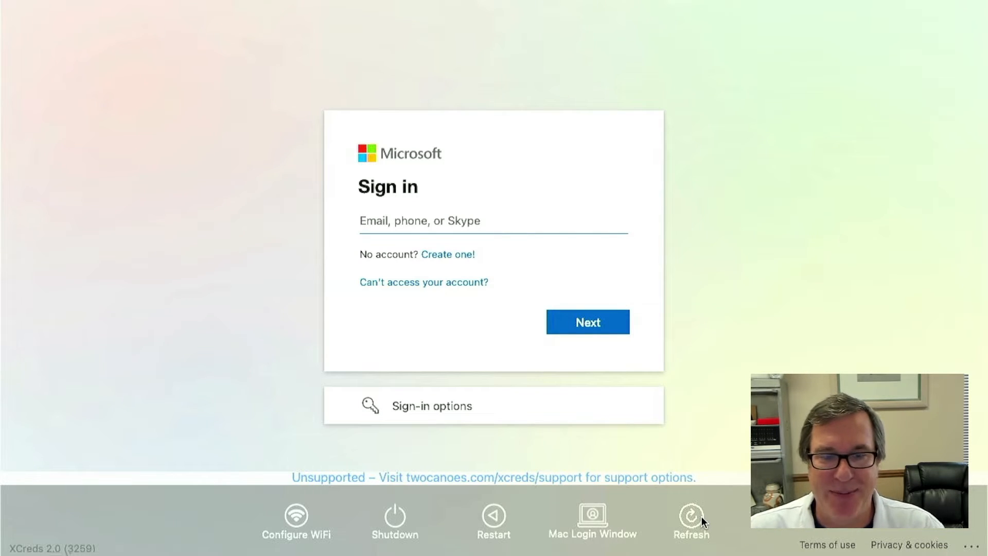
- Switch to the standard Mac login window and sign in with the local admin account's password
left_click(592, 515)
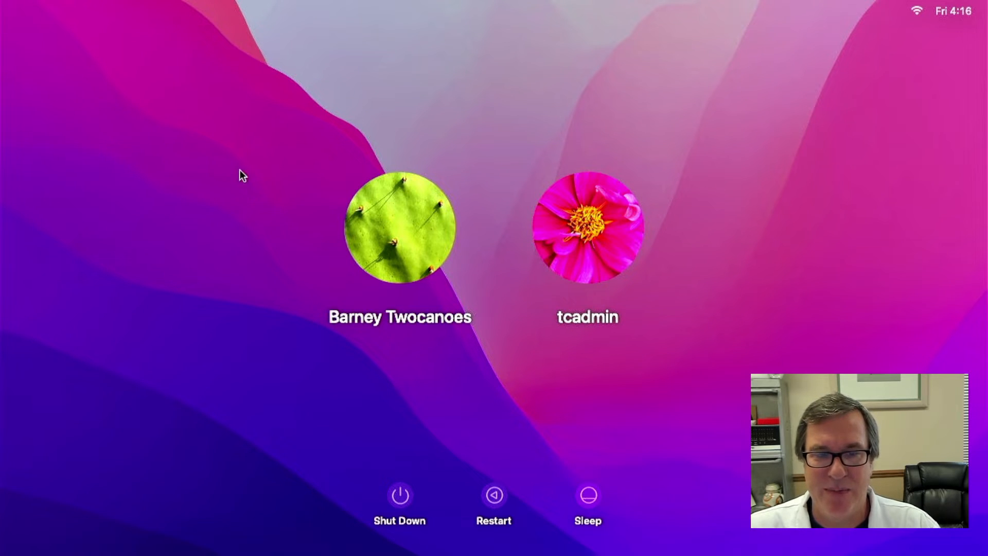
left_click(633, 231)
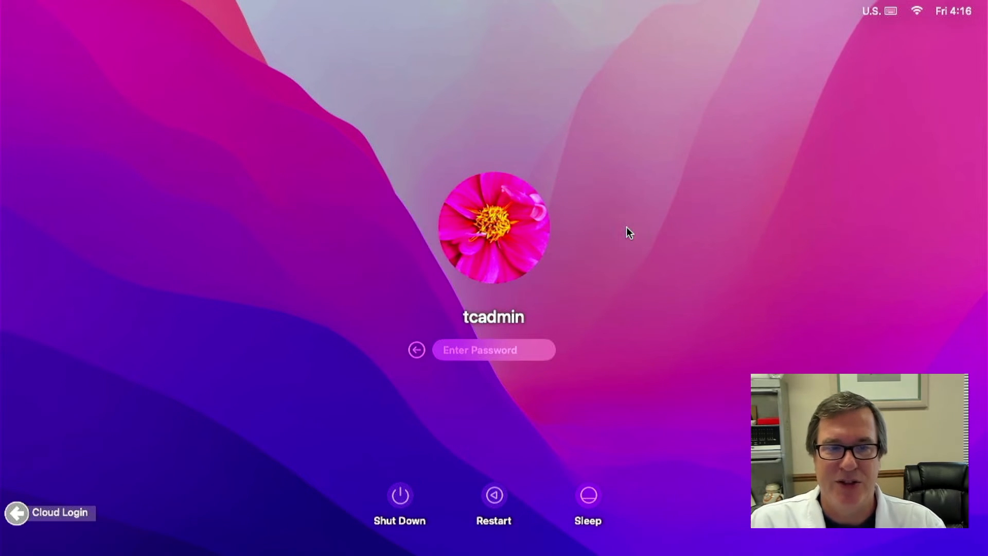
type("••••••••••")
key("Return")
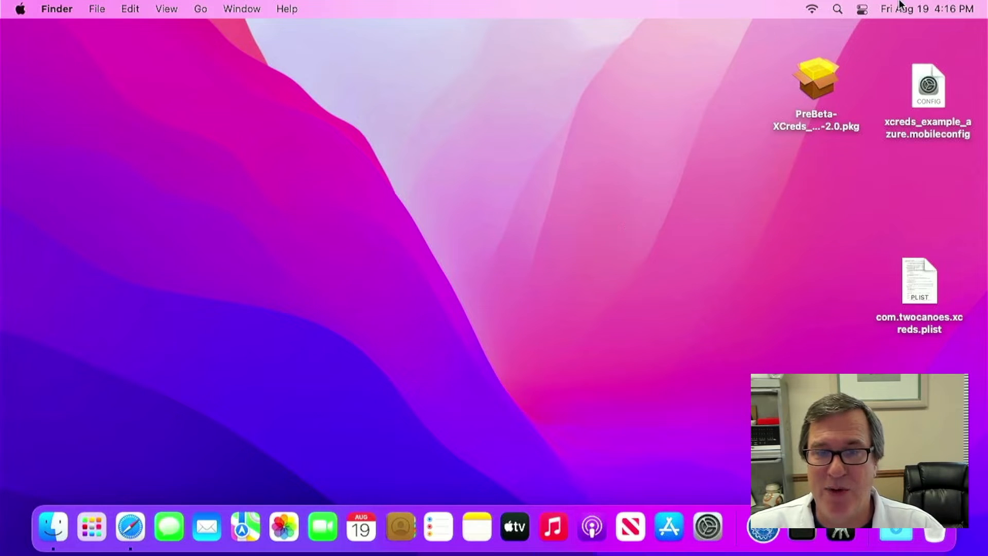
left_click(925, 93)
right_click(926, 93)
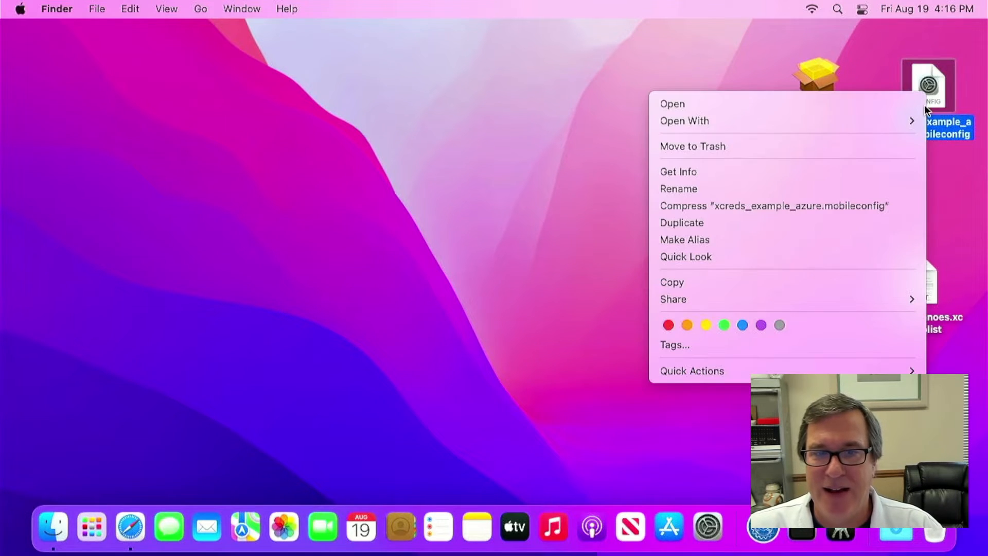
mouse_move(818, 122)
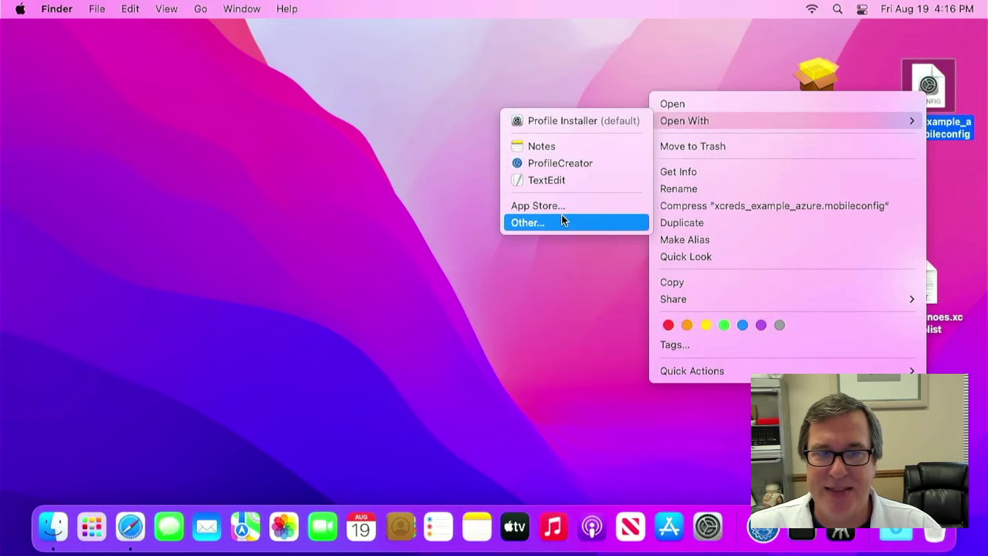
left_click(556, 182)
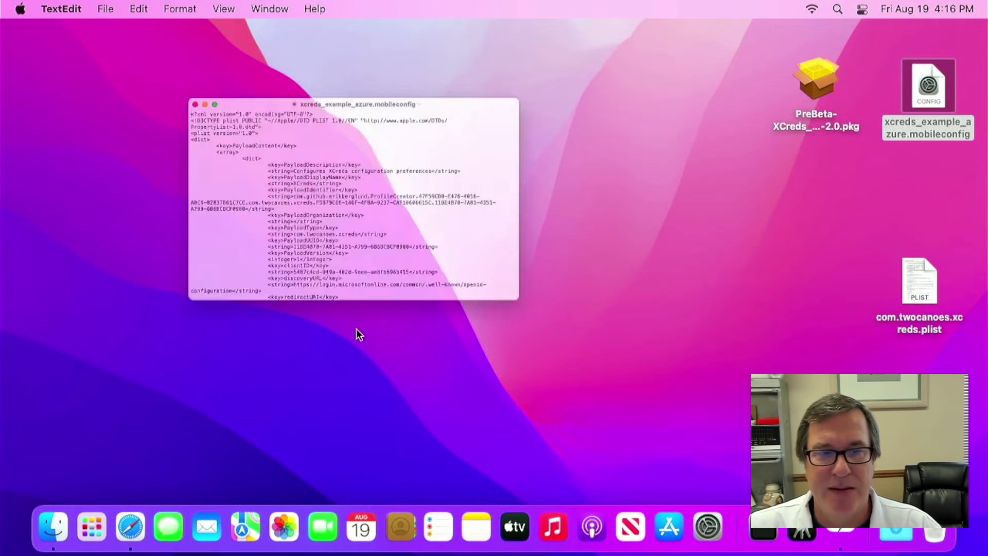
scroll(291, 271, "down", 2)
scroll(292, 271, "down", 5)
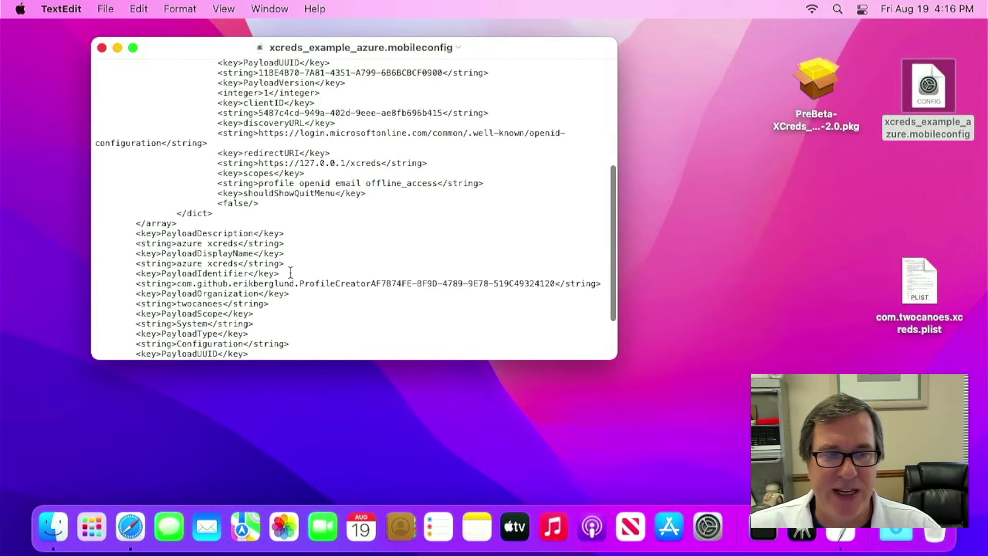
scroll(256, 192, "up", 2)
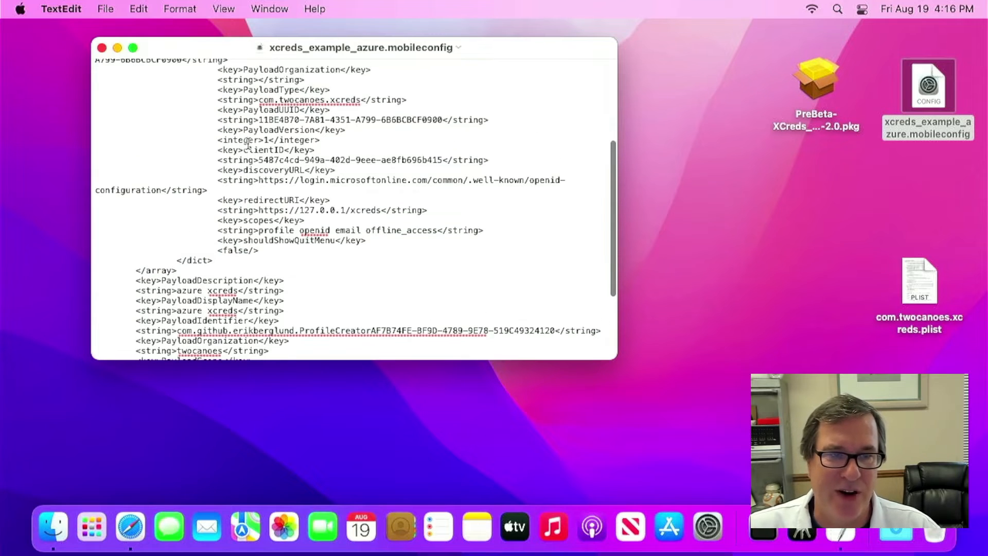
triple_click(258, 201)
left_click_drag(259, 201, 254, 239)
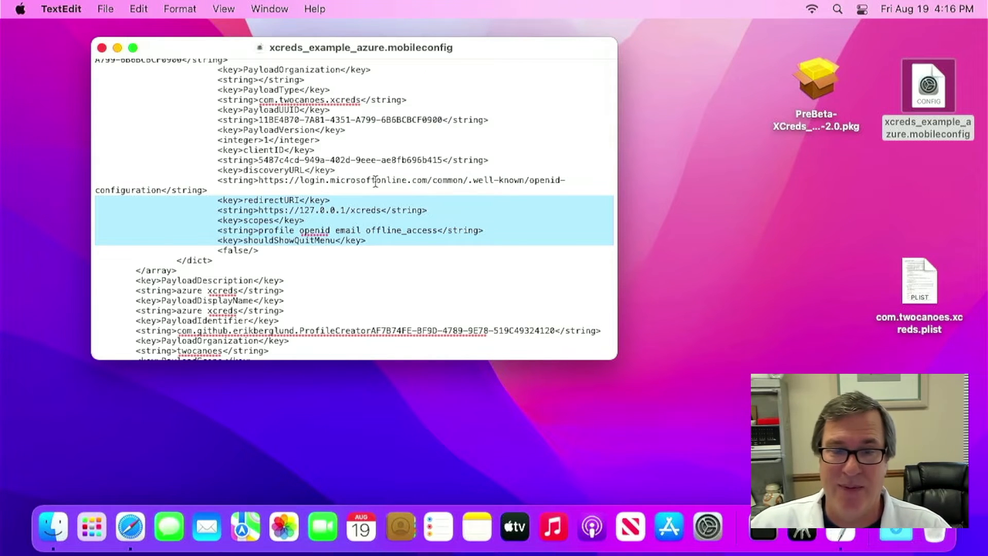
left_click(332, 150)
- Quit the config window, launch ProfileCreator from Applications, and start a new Untitled profile
key("cmd+q")
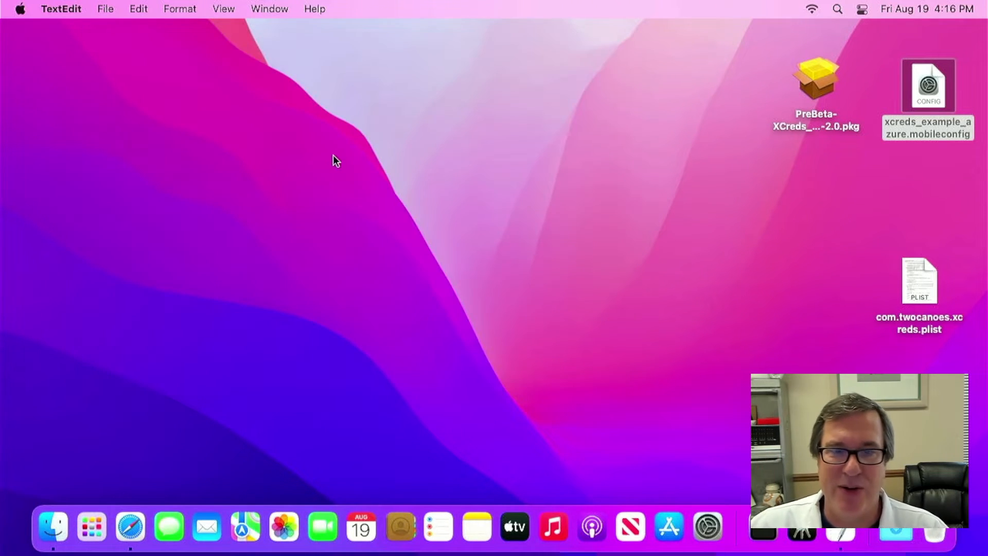
key("cmd+shift+a")
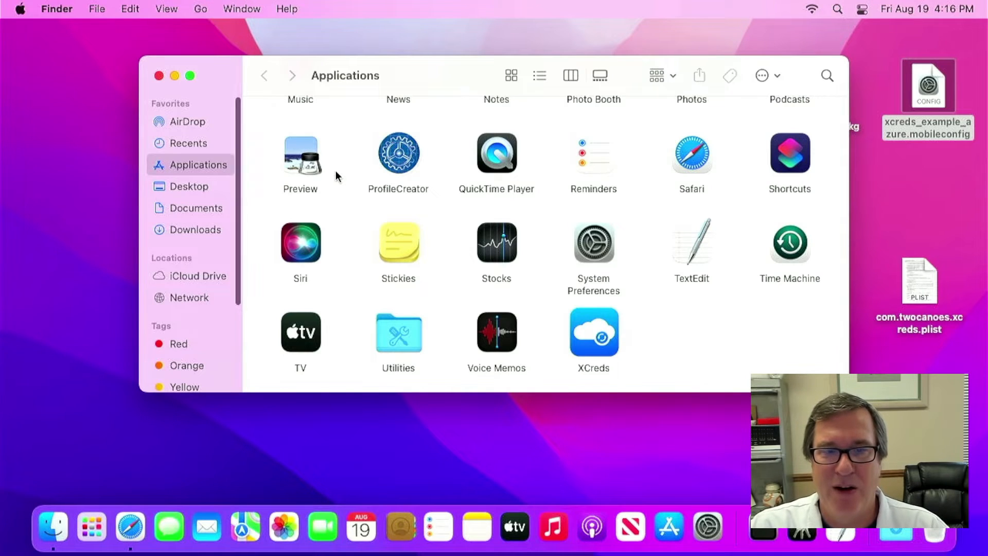
type("pro")
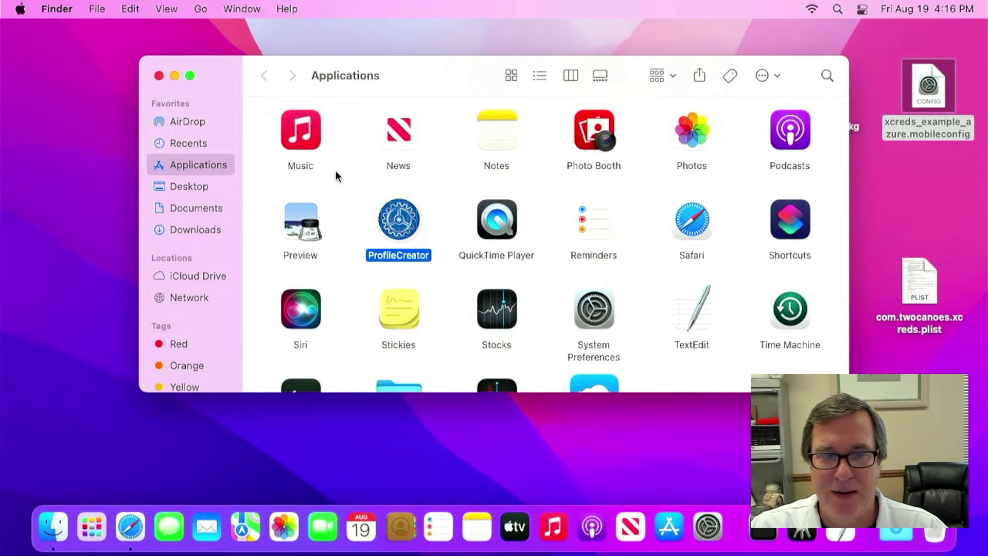
left_click(331, 169)
key("super+w")
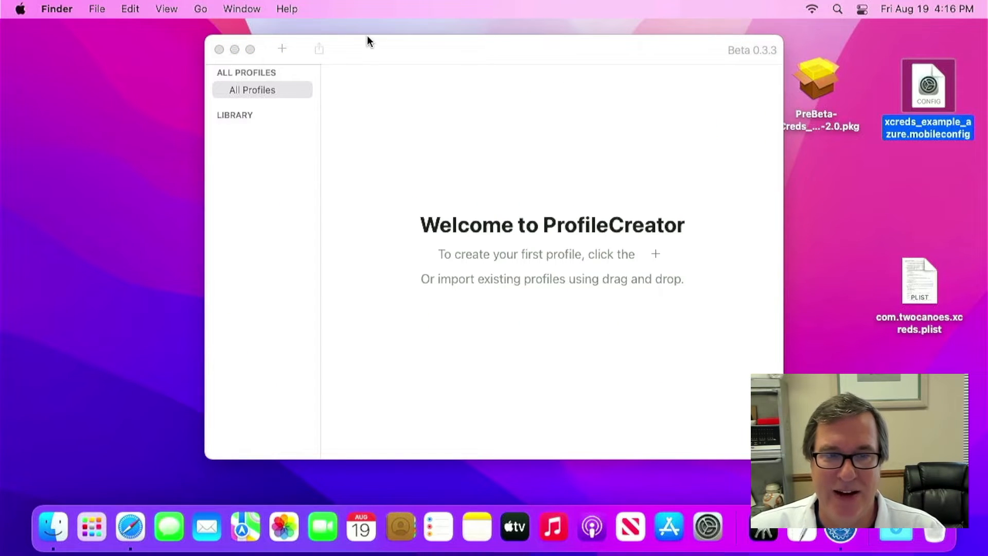
left_click_drag(367, 37, 344, 37)
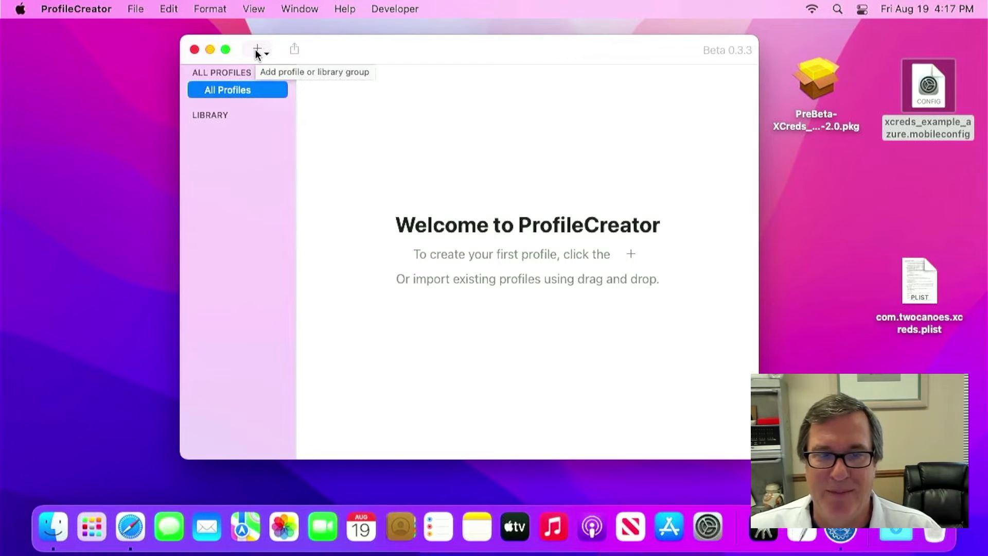
left_click(257, 49)
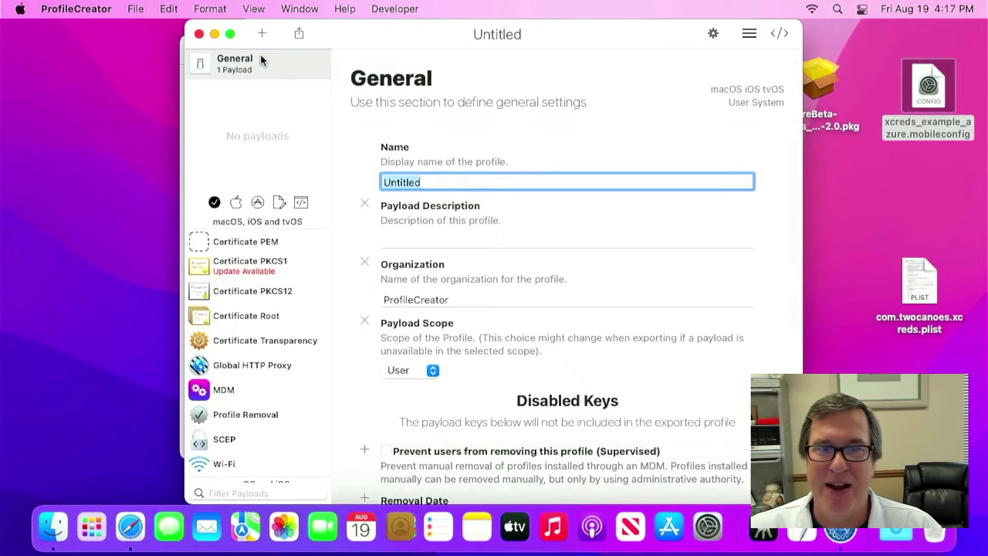
- Enter XCreds as profile name and payload description, and choose System payload scope
type("XCreds")
key("Return")
key("super+c")
left_click(493, 242)
key("super+v")
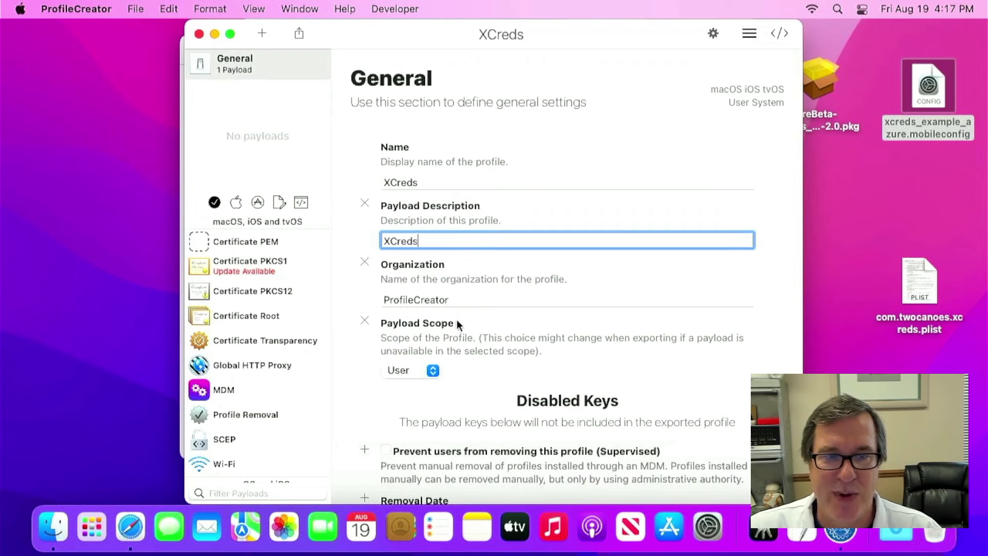
left_click(433, 371)
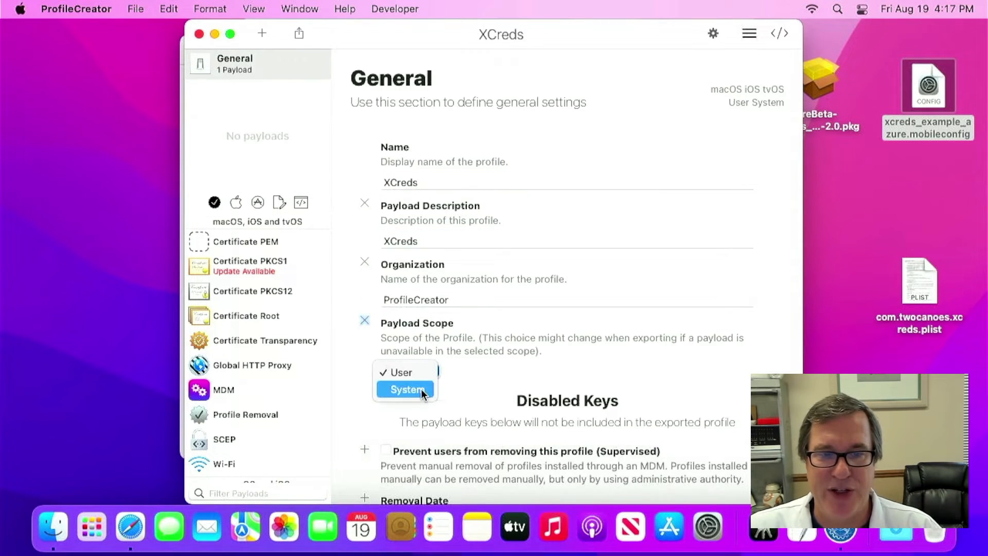
left_click(422, 389)
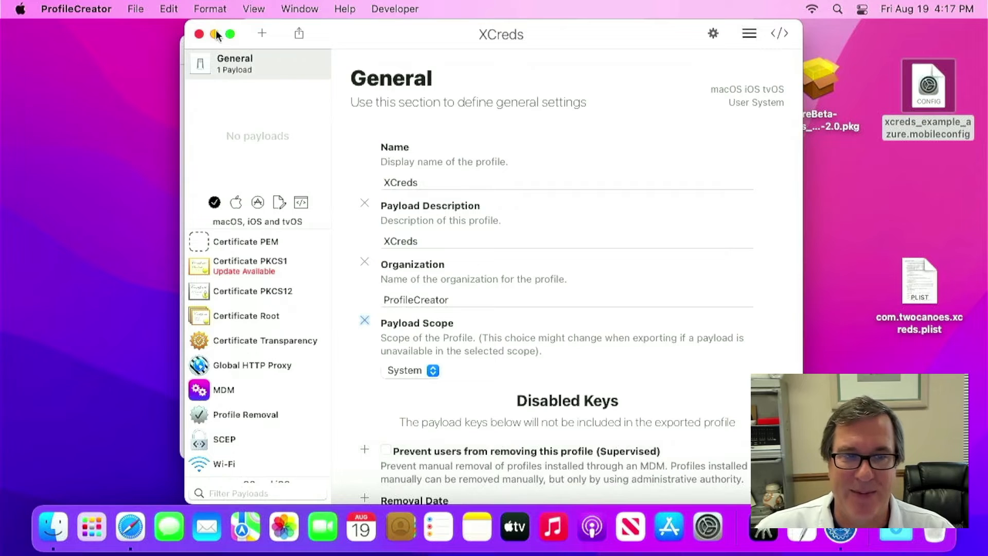
- Filter to application payloads, select the XCreds payload, and dismiss the updates notification
left_click(258, 204)
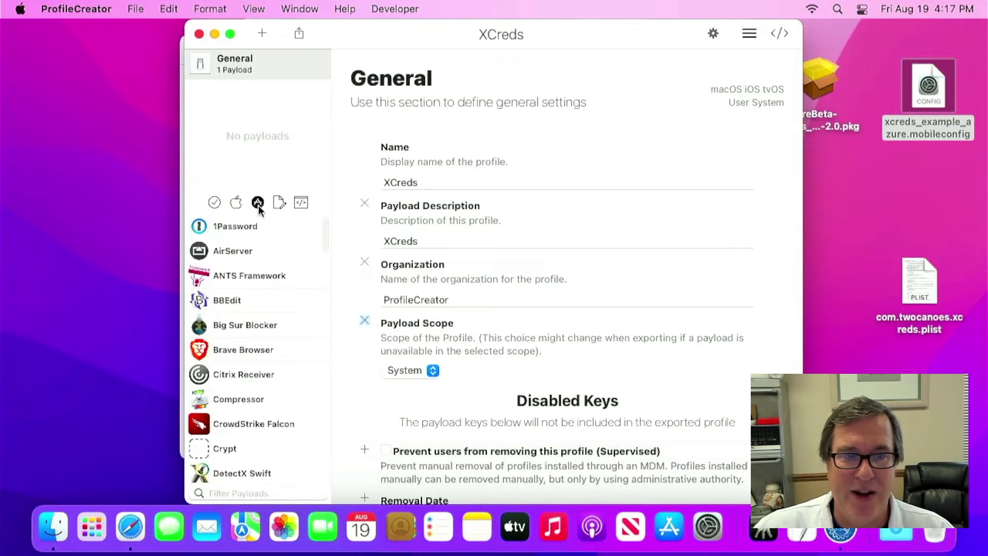
scroll(264, 301, "down", 15)
scroll(268, 270, "up", 3)
left_click(239, 450)
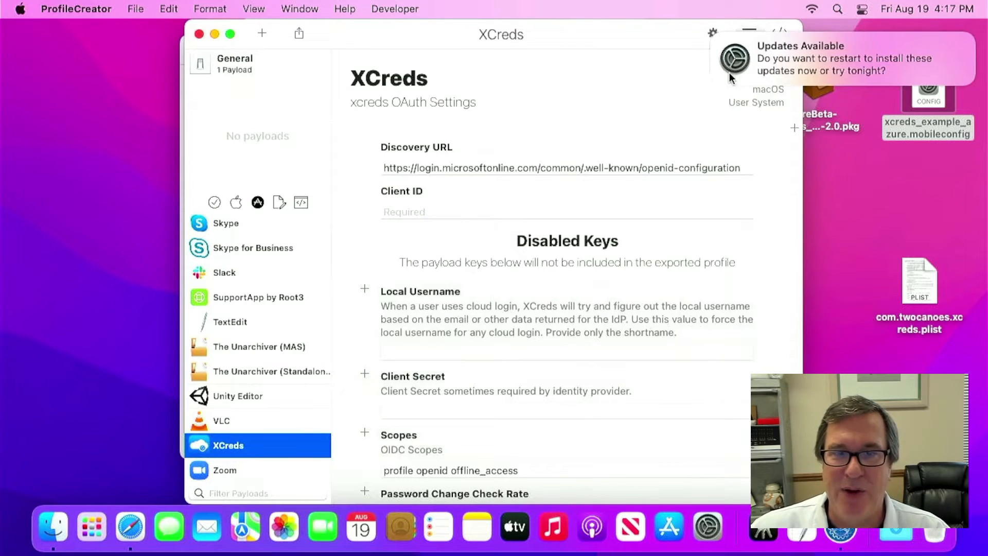
left_click(714, 36)
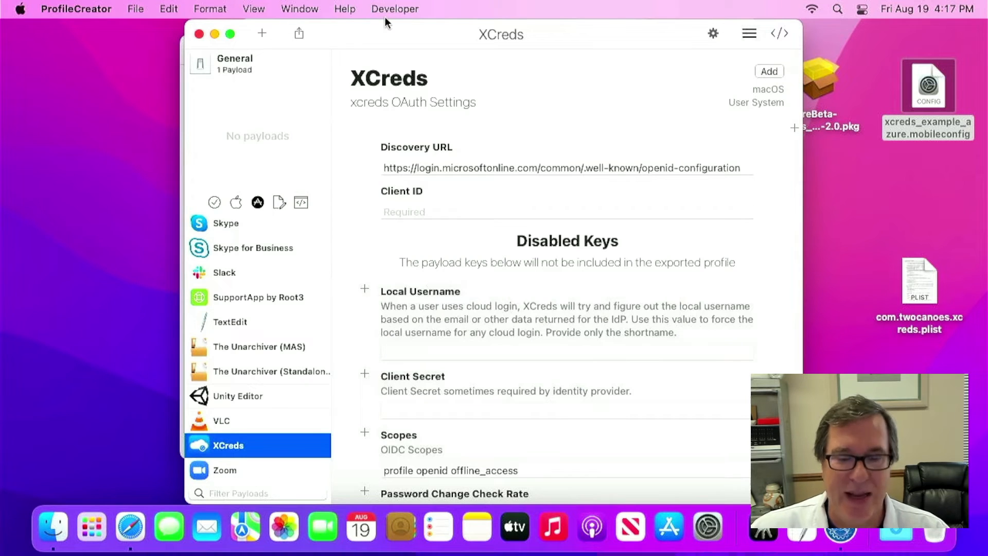
- Check the Advanced preferences, then use Developer > Show Payload Manifest in Finder for XCreds
key("super+comma")
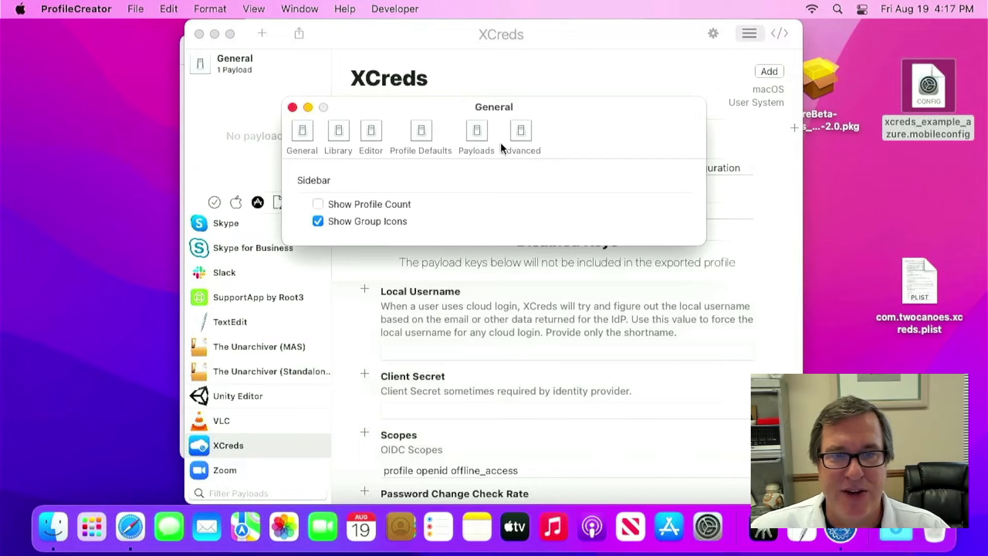
left_click(518, 139)
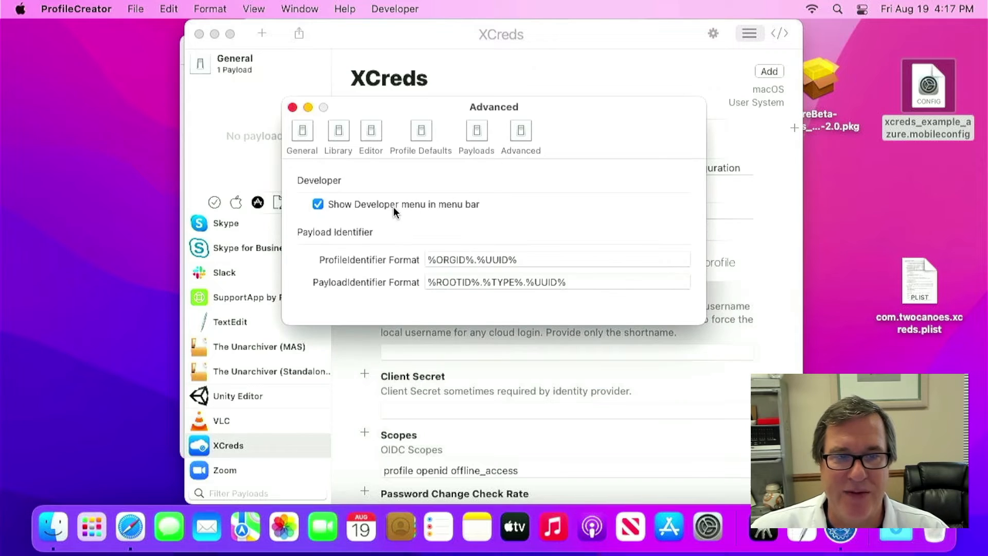
key("super+w")
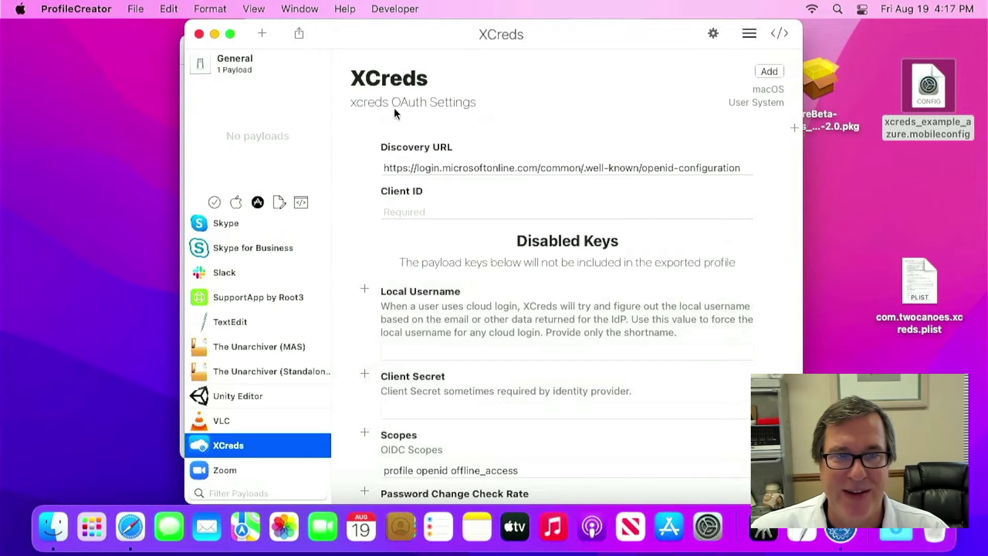
left_click(391, 14)
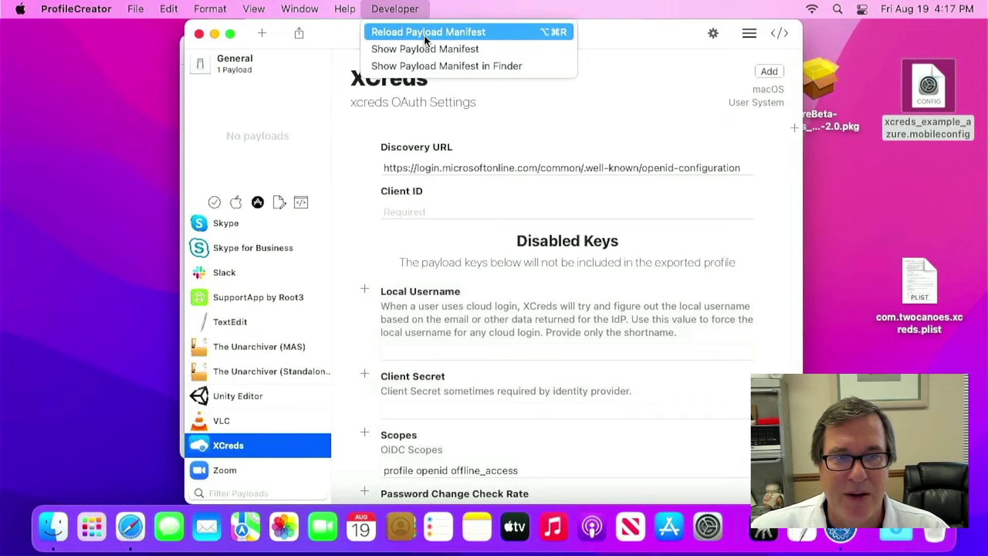
left_click(422, 64)
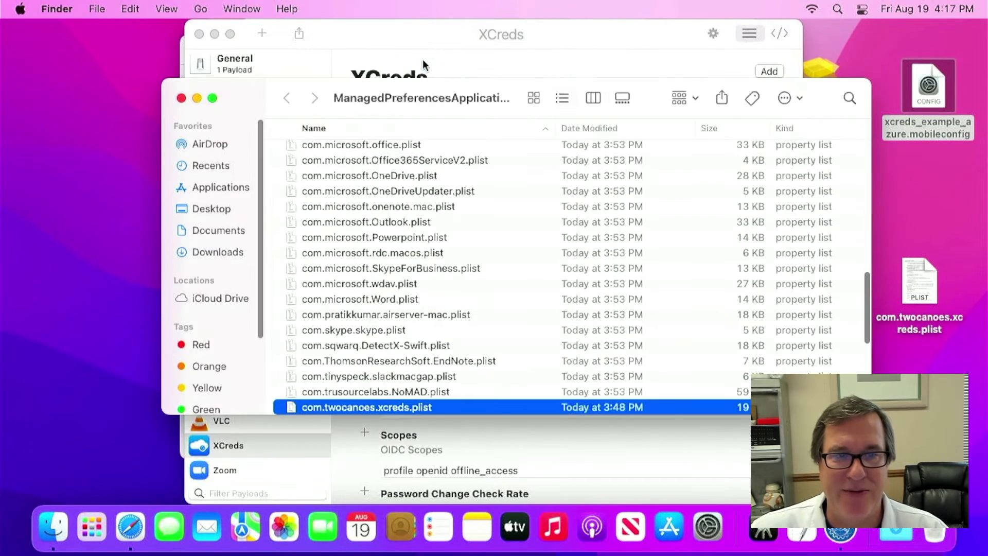
- Open the Manifests folder and locate com.twocanoes.xcreds.plist among the desktop files
left_click(391, 104, "super")
left_click(382, 114, "super")
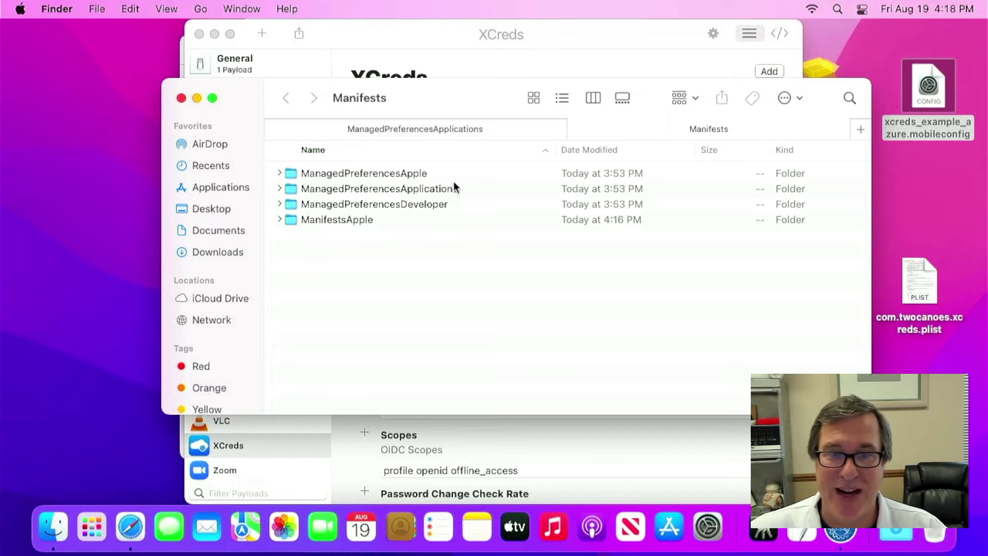
left_click(916, 215)
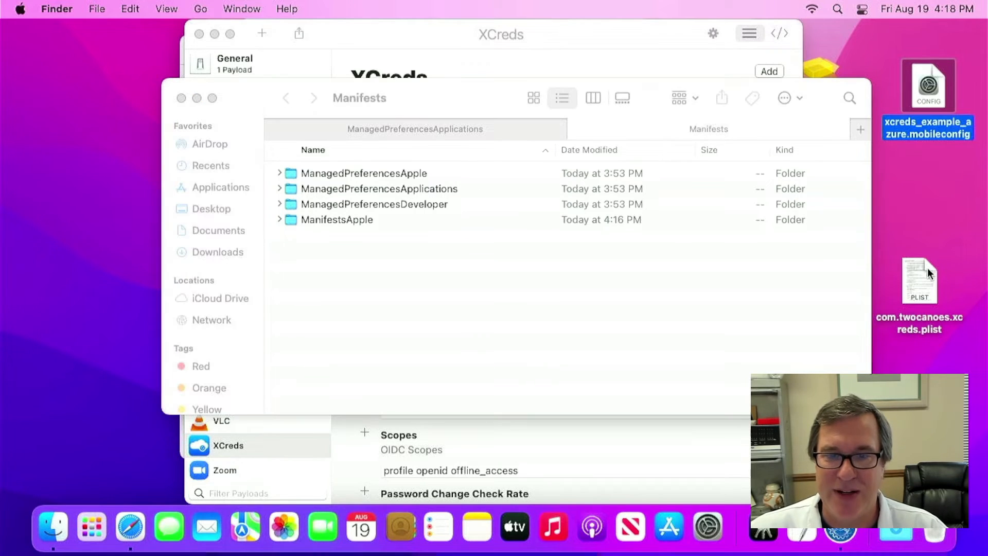
left_click(935, 295)
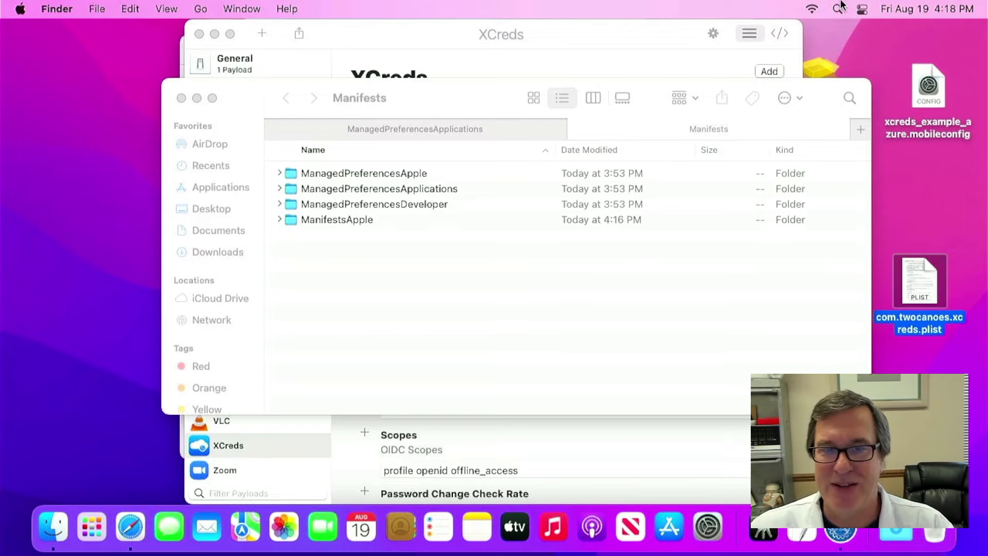
left_click(822, 72)
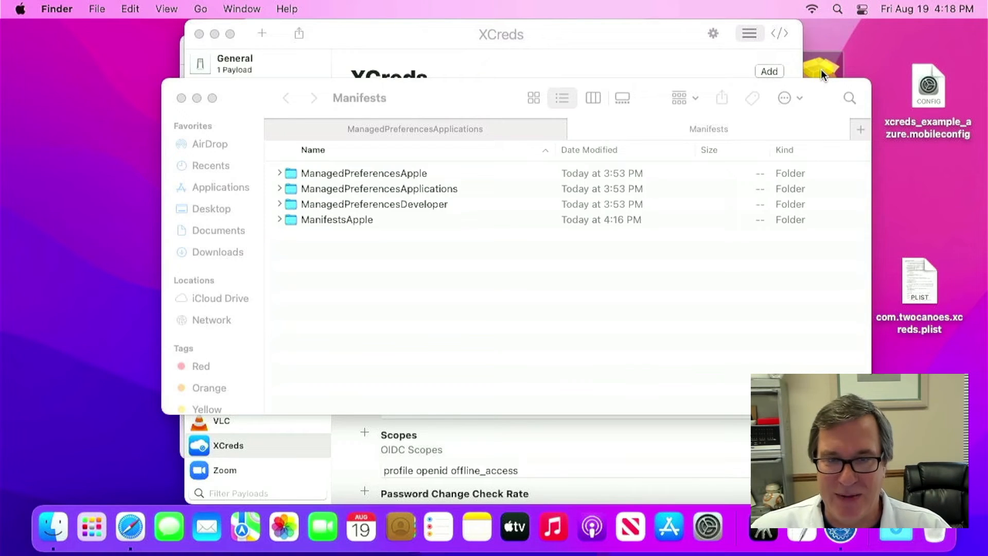
left_click(941, 82)
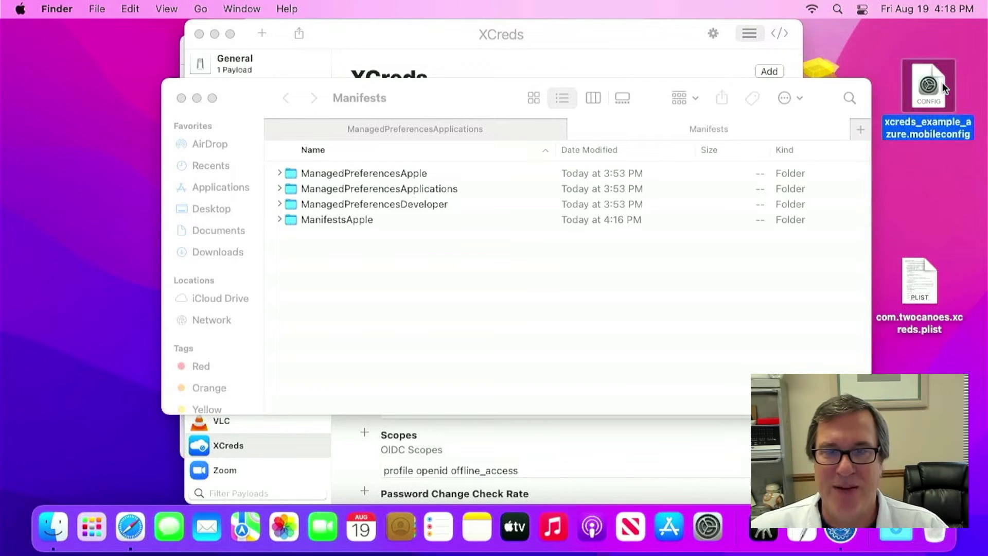
left_click(917, 302)
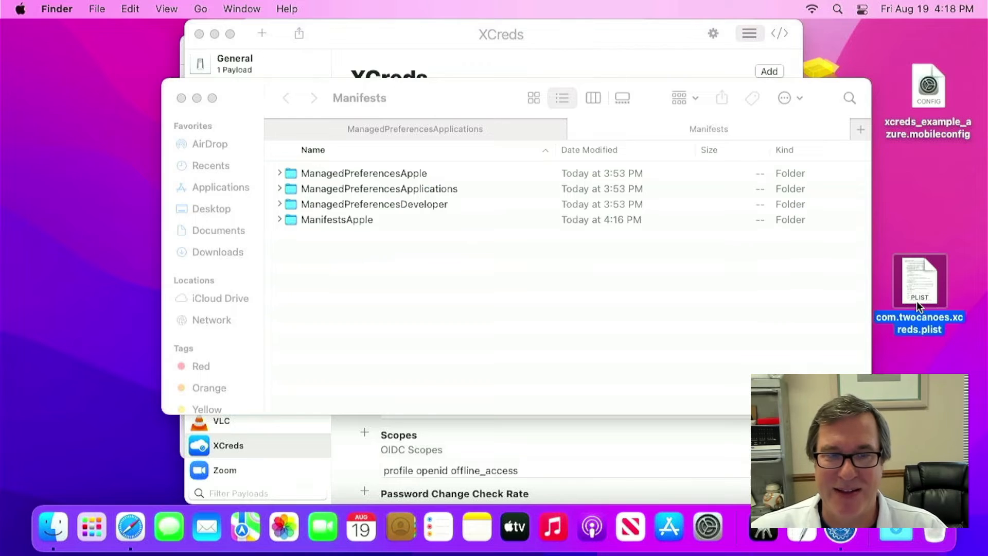
- Drag the desktop xcreds plist into ManagedPreferencesApplications, decline replacing the existing file, and return to ProfileCreator
double_click(412, 189)
left_click_drag(916, 283, 586, 250)
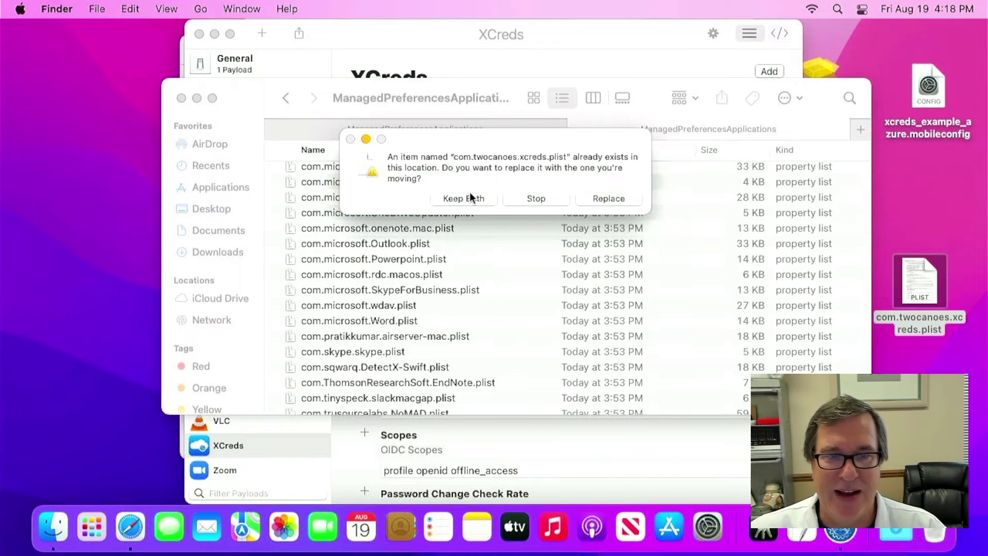
left_click(533, 198)
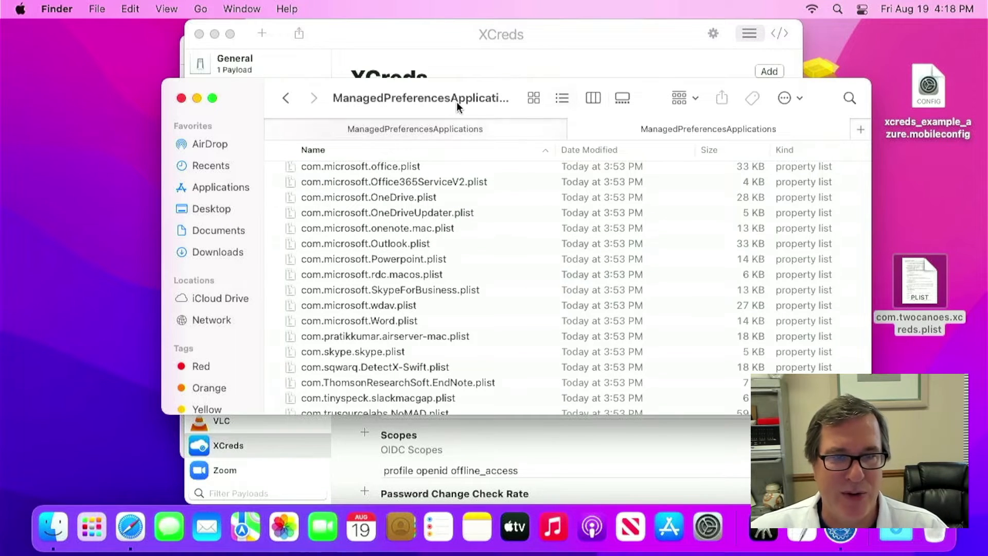
left_click(423, 41)
- Reload the XCreds payload manifest, reselect the XCreds payload, and move the window left
left_click(395, 9)
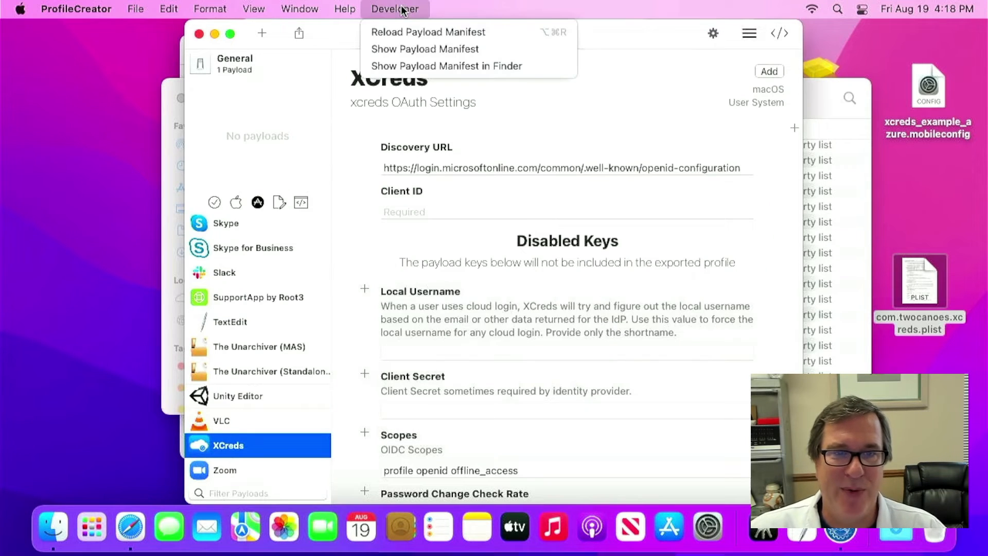
left_click(407, 37)
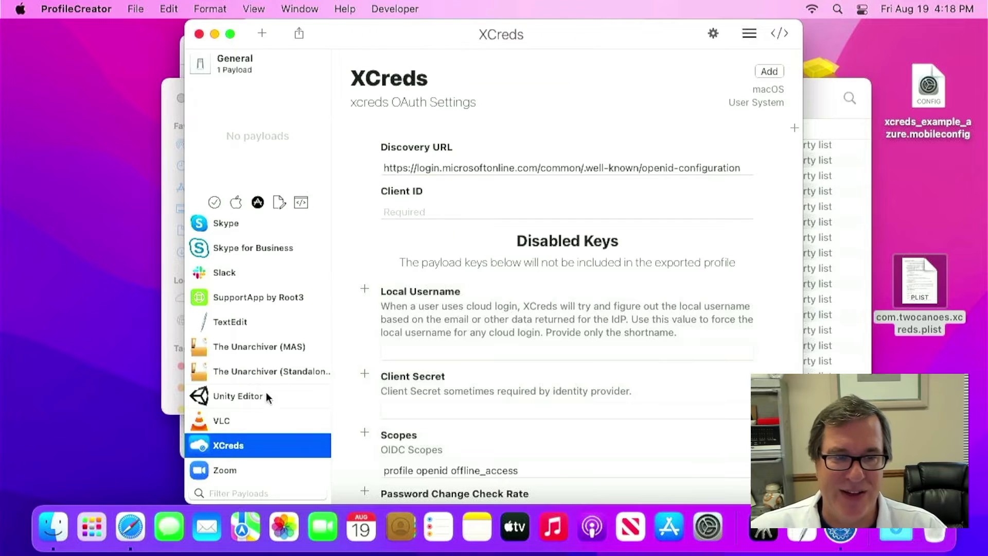
left_click(227, 429)
left_click(224, 449)
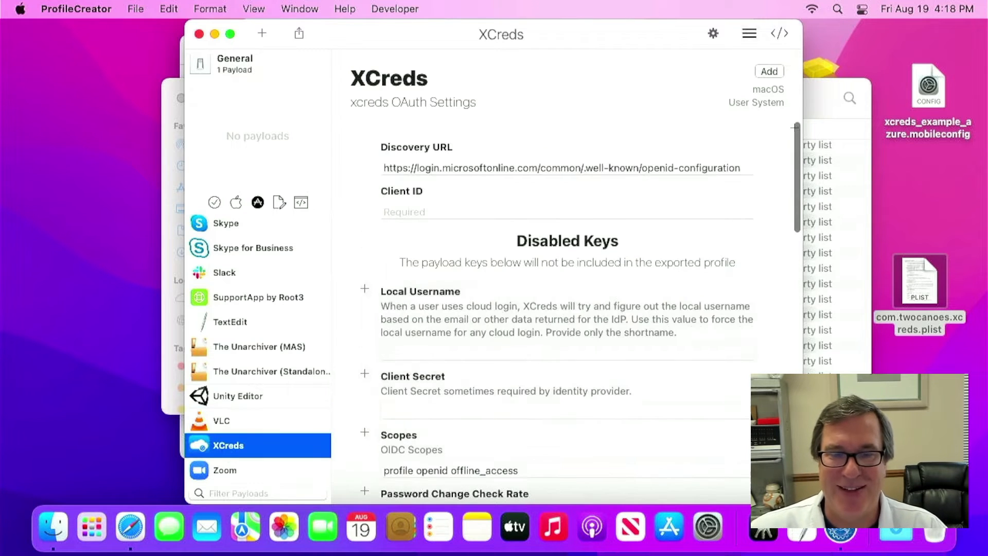
left_click_drag(579, 35, 499, 27)
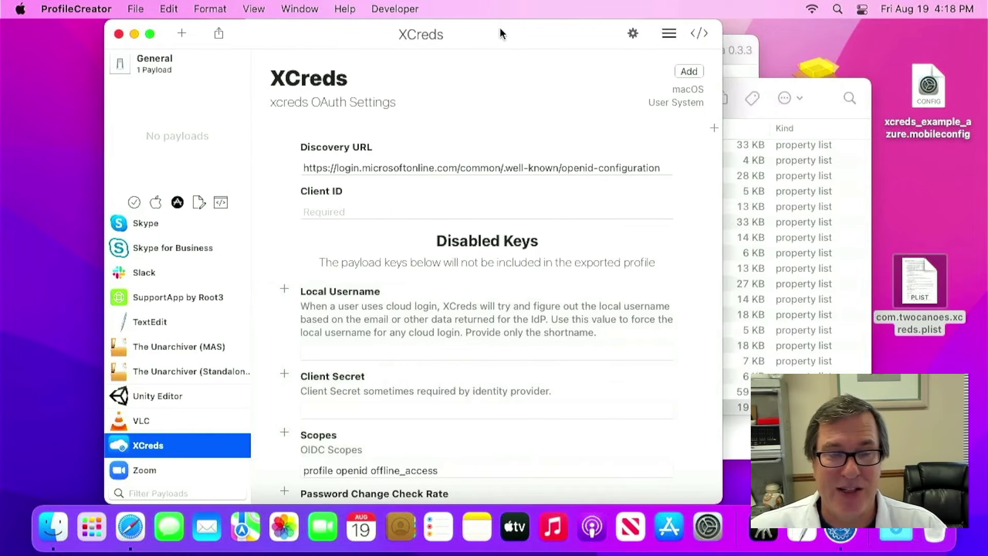
- Select the full Discovery URL, then place the cursor in the Client ID field
left_click(374, 211)
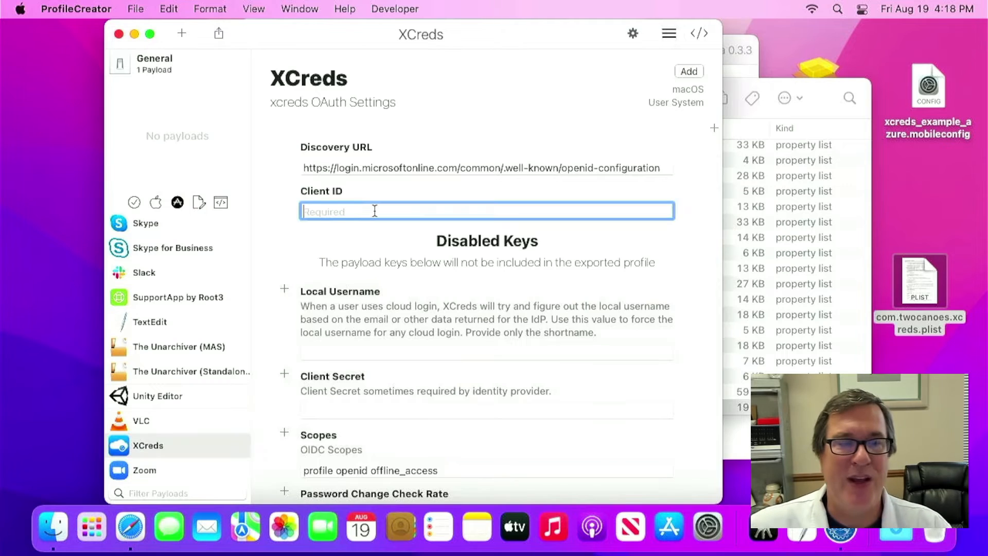
triple_click(347, 169)
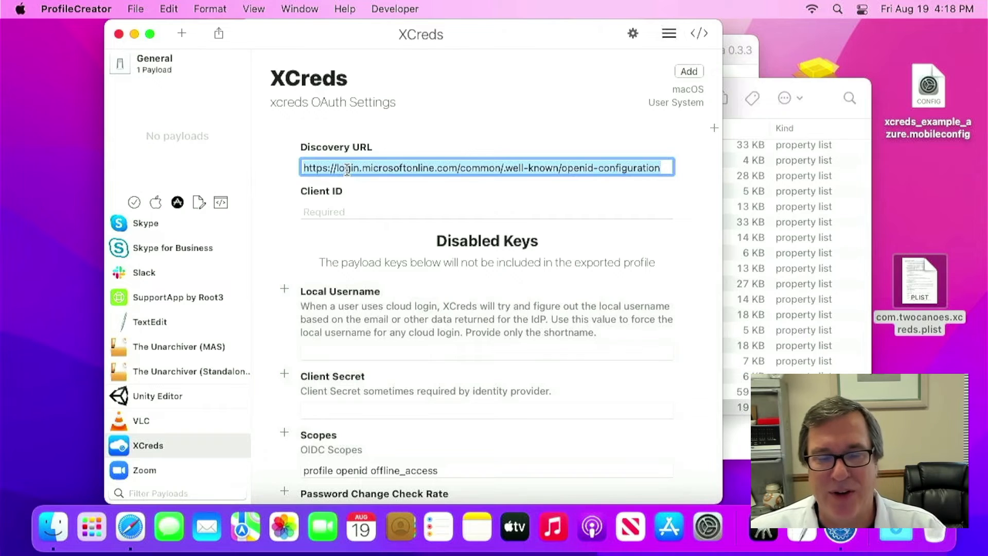
triple_click(348, 170)
left_click(349, 169)
triple_click(349, 168)
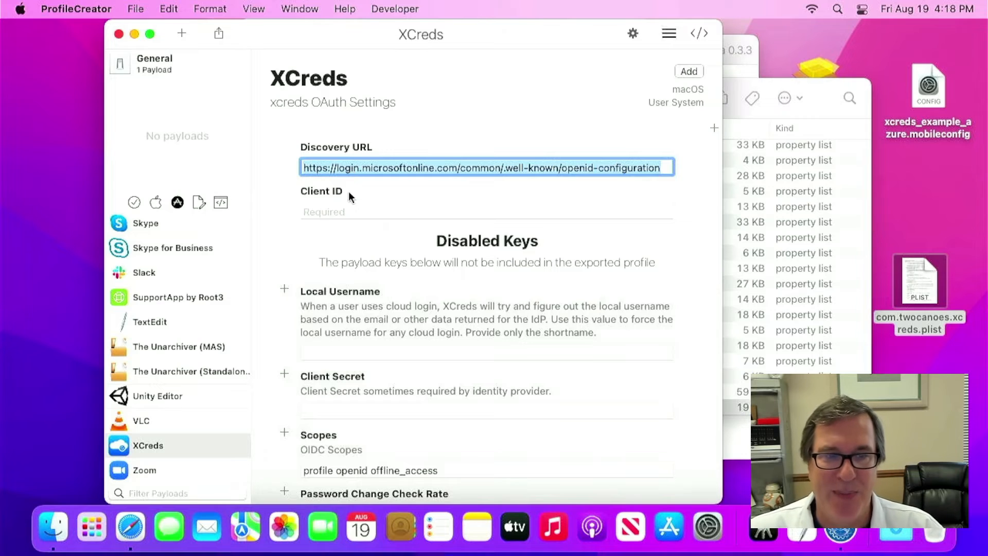
left_click(338, 210)
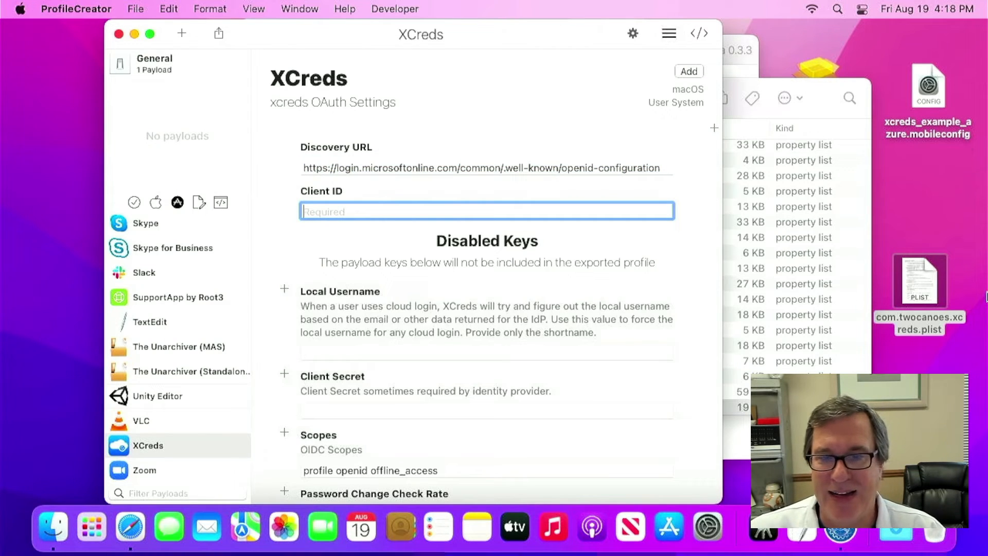
- Open the example Azure mobileconfig file in TextEdit
right_click(928, 94)
mouse_move(886, 120)
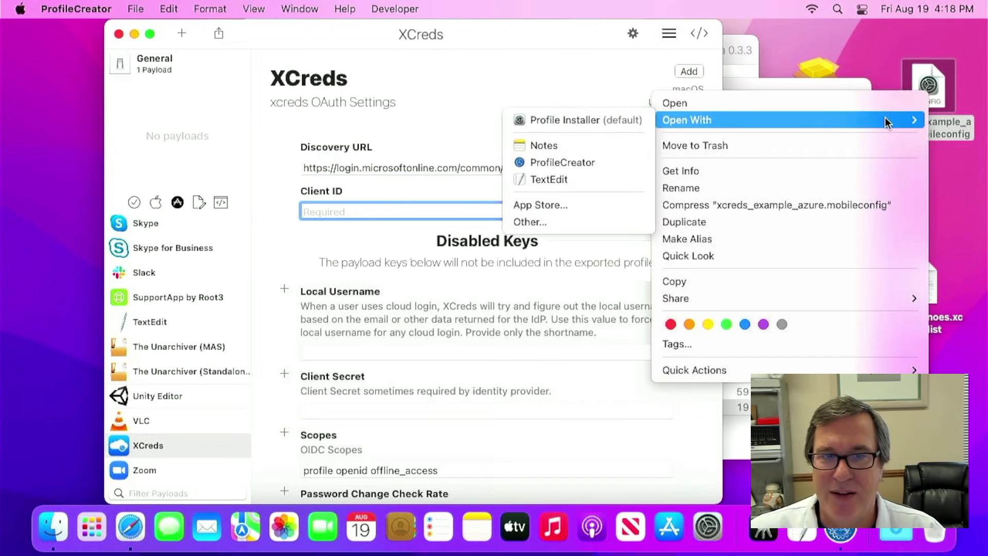
left_click(624, 179)
- Search for 'client', copy the client ID value, close the file, and return to clientID
key("super+f")
type("client")
key("Return")
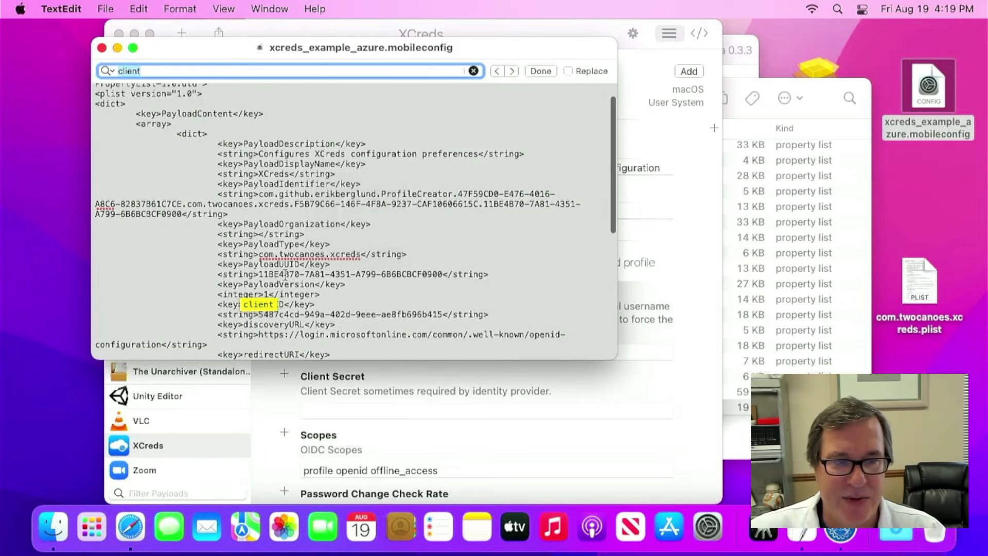
double_click(272, 316)
left_click_drag(272, 316, 395, 315)
key("super+c")
key("super+w")
left_click(390, 210)
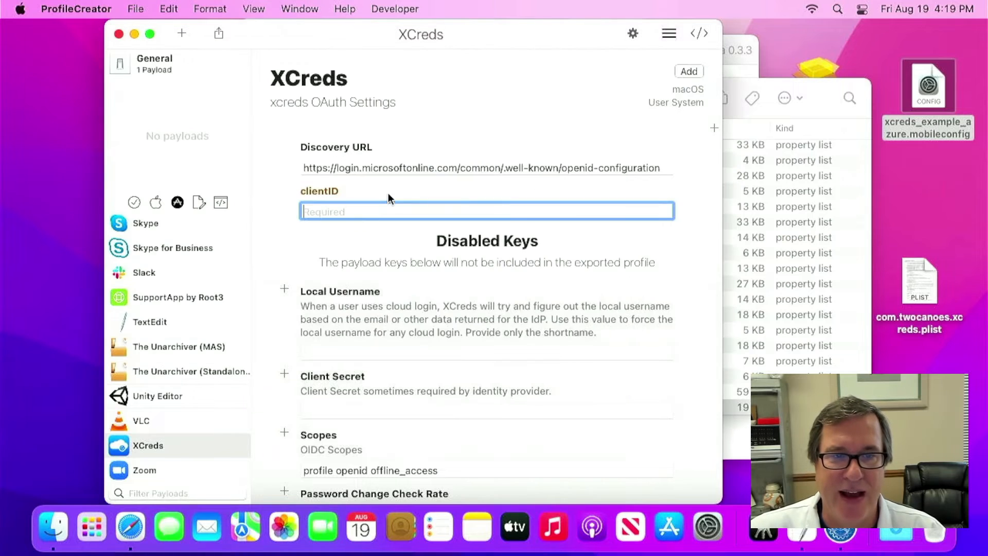
- Paste the copied client ID into clientID and scroll through the remaining XCreds settings
key("super+v")
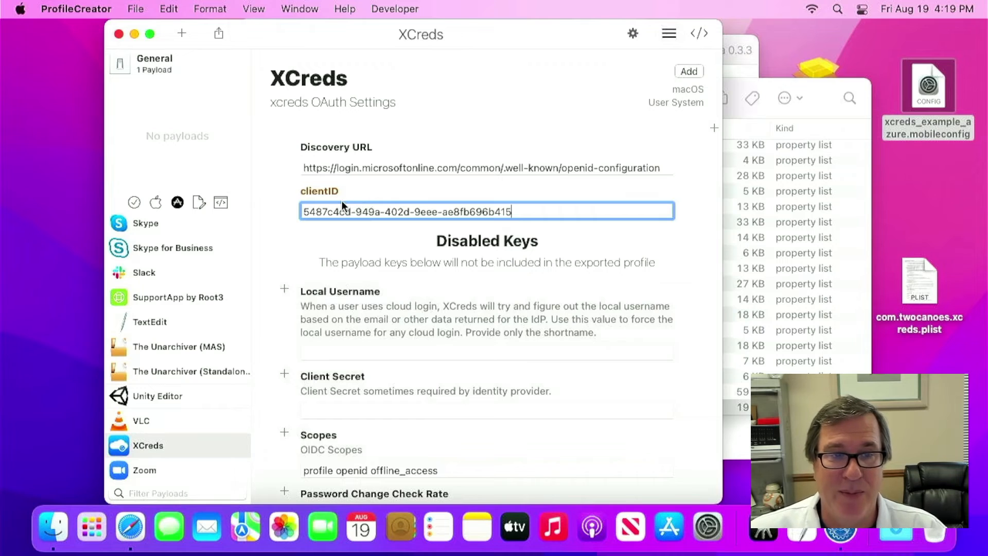
triple_click(332, 213)
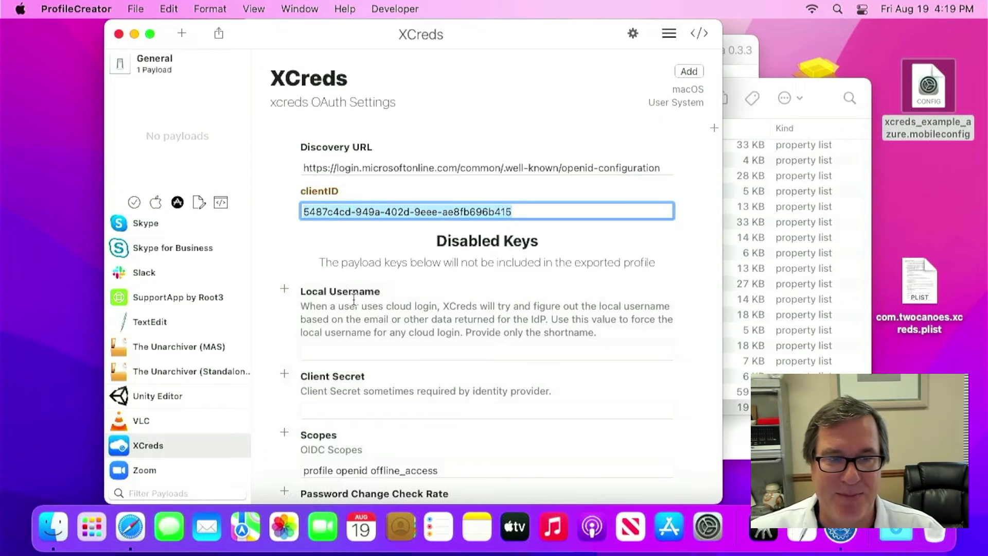
scroll(354, 298, "down", 1)
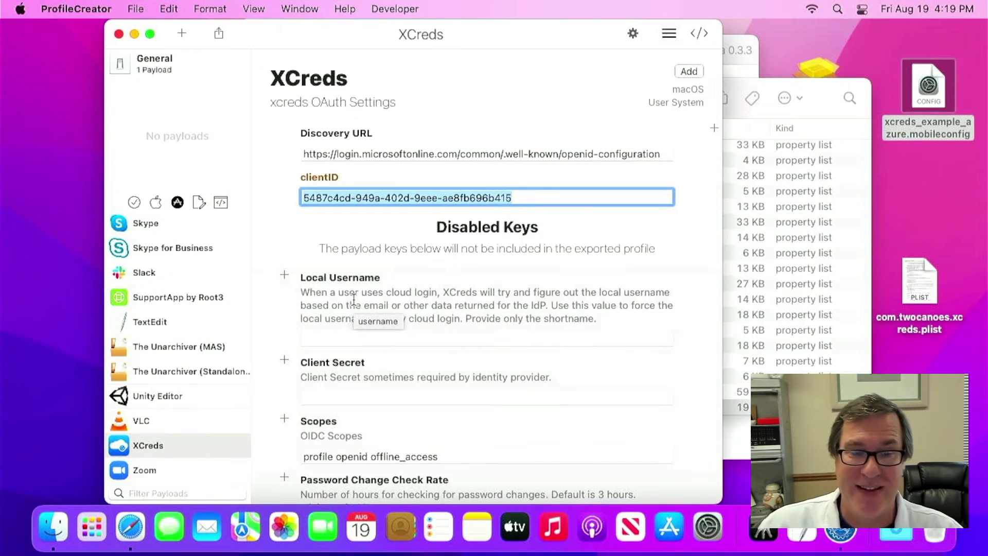
scroll(354, 298, "down", 3)
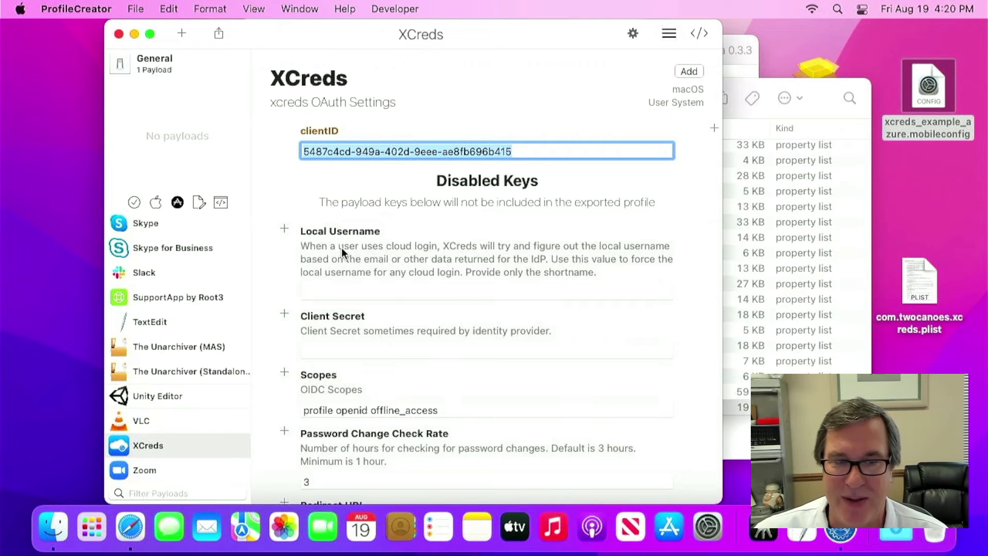
scroll(341, 248, "down", 3)
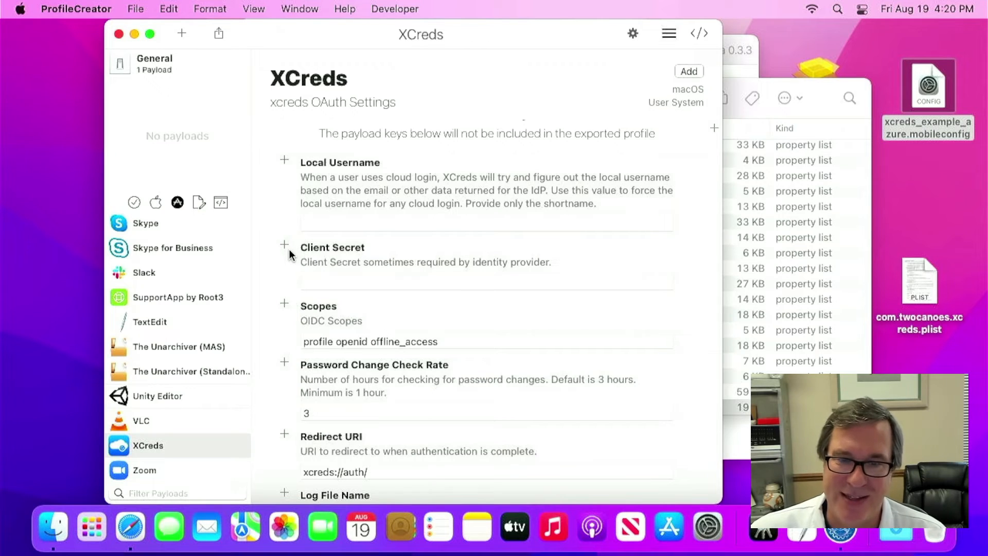
scroll(389, 305, "down", 3)
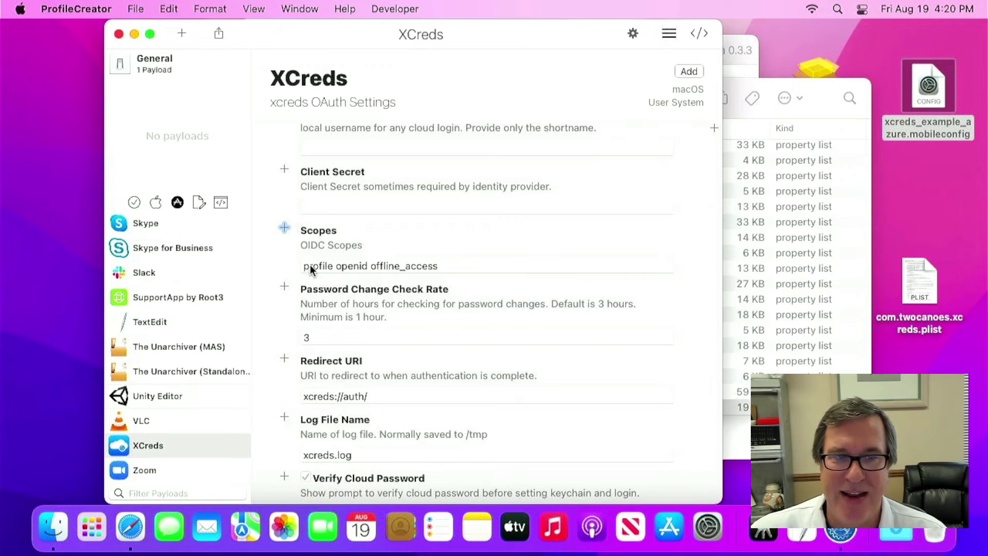
scroll(310, 265, "up", 1)
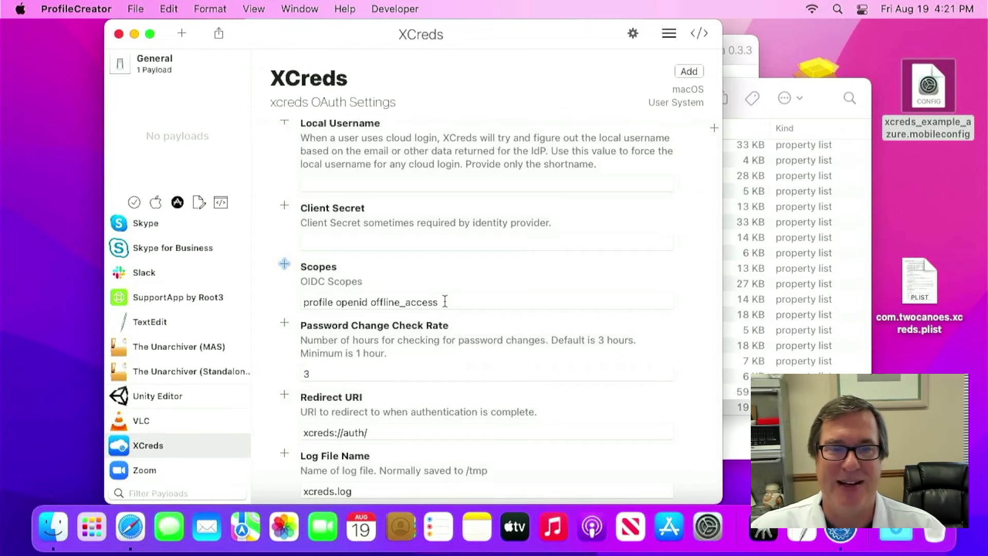
scroll(310, 354, "down", 2)
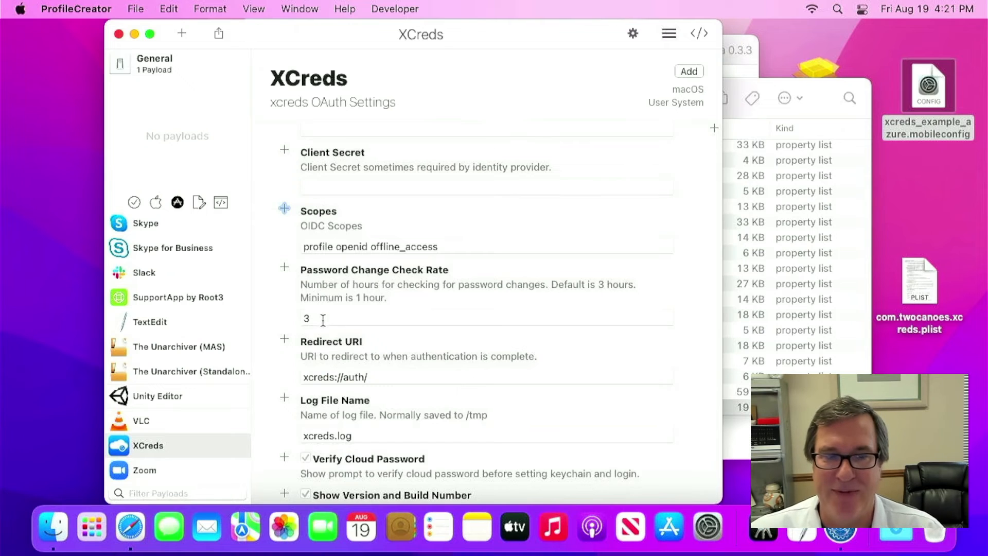
scroll(324, 320, "down", 4)
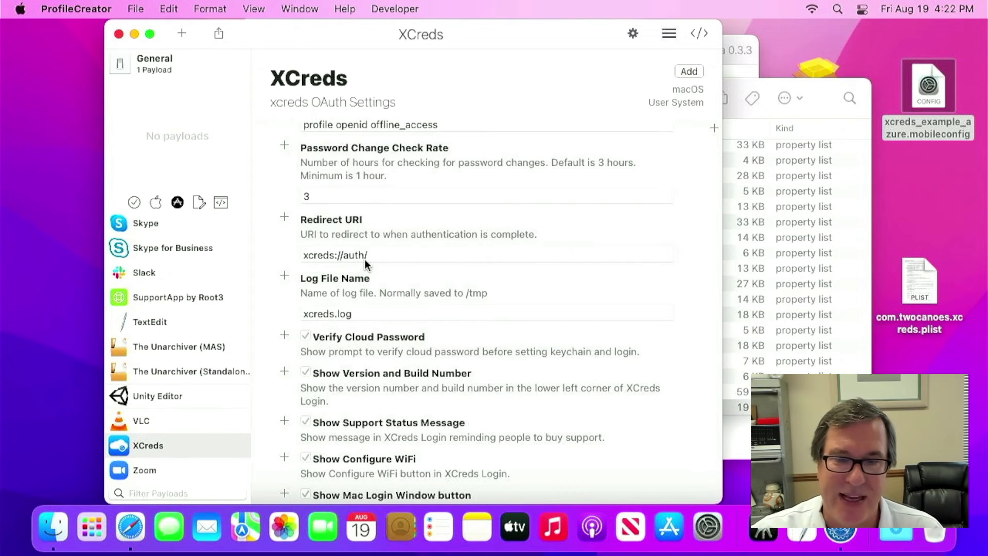
scroll(366, 263, "down", 3)
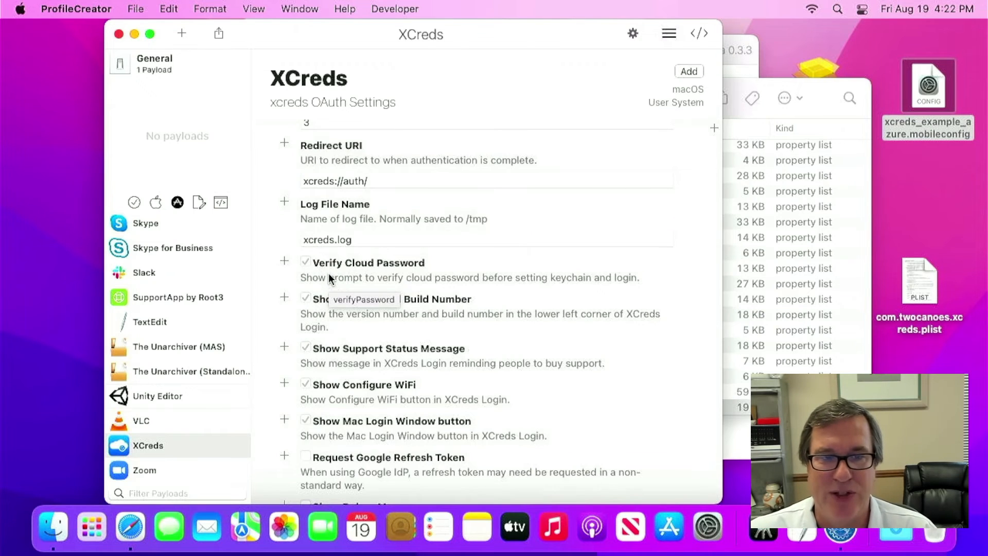
scroll(328, 277, "down", 3)
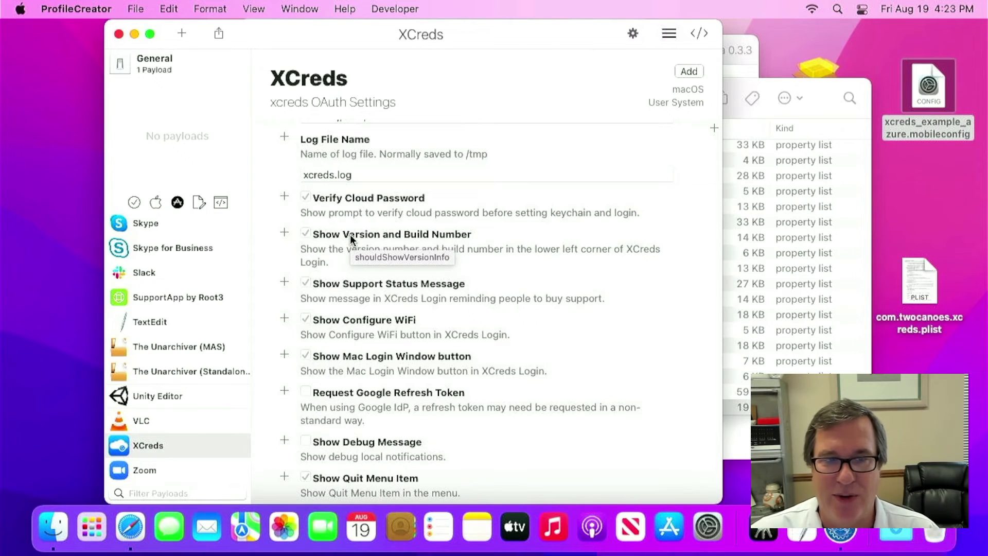
scroll(350, 234, "down", 2)
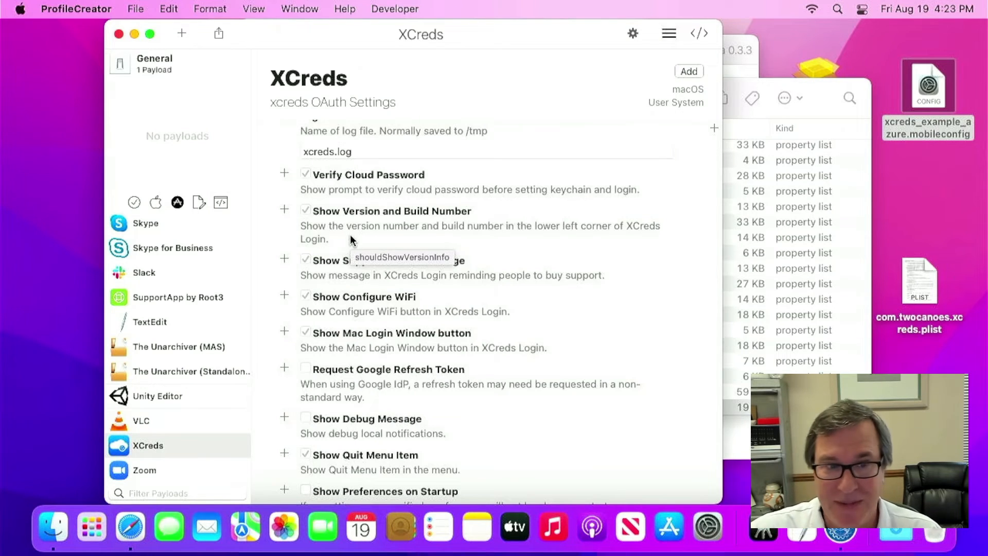
scroll(351, 240, "down", 2)
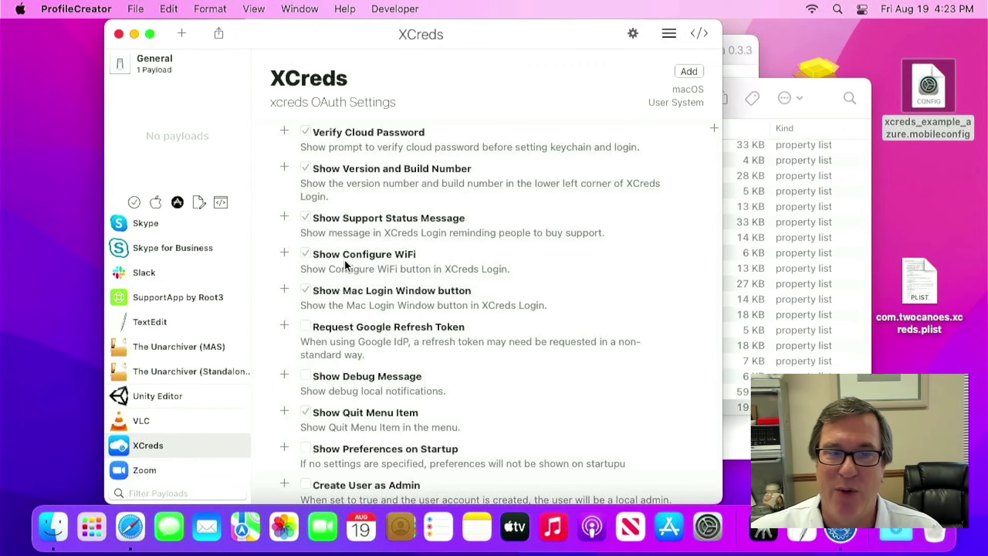
- Enable the Show Configure WiFi checkbox in the XCreds payload settings
scroll(345, 262, "down", 3)
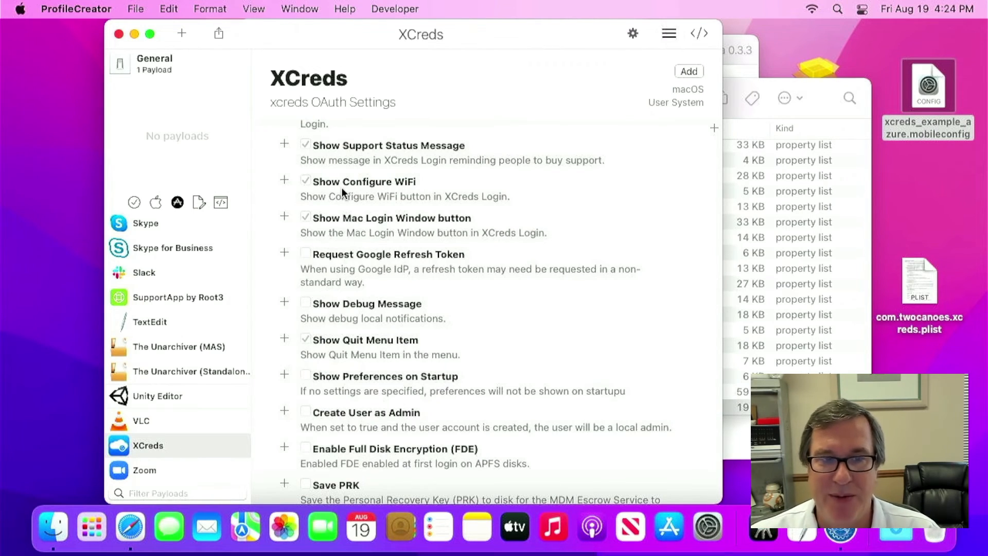
left_click(305, 181)
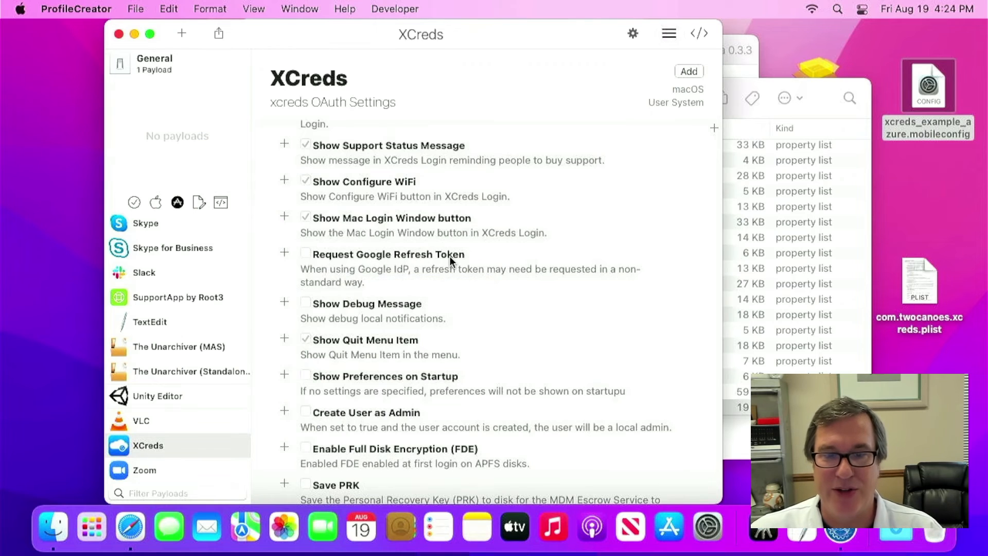
scroll(450, 257, "up", 5)
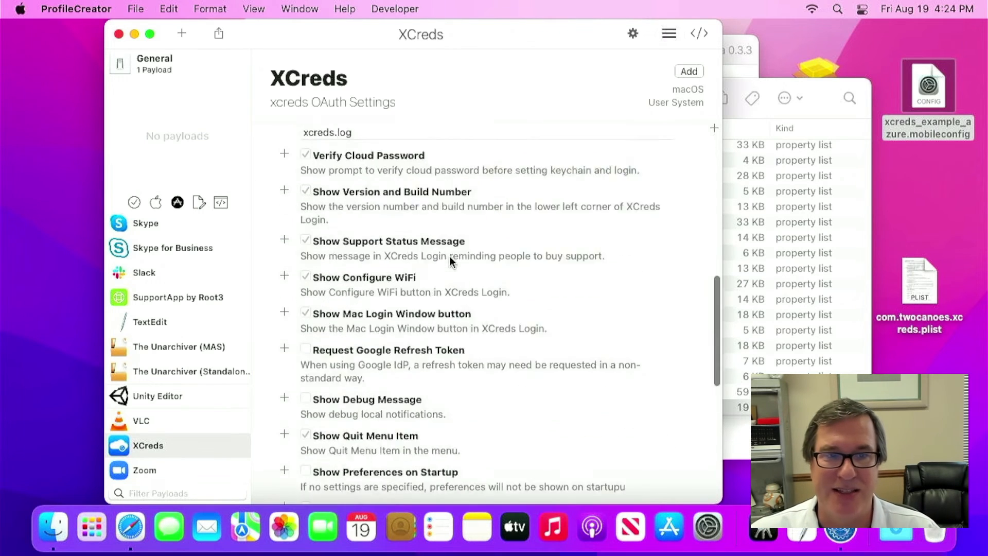
scroll(449, 256, "up", 7)
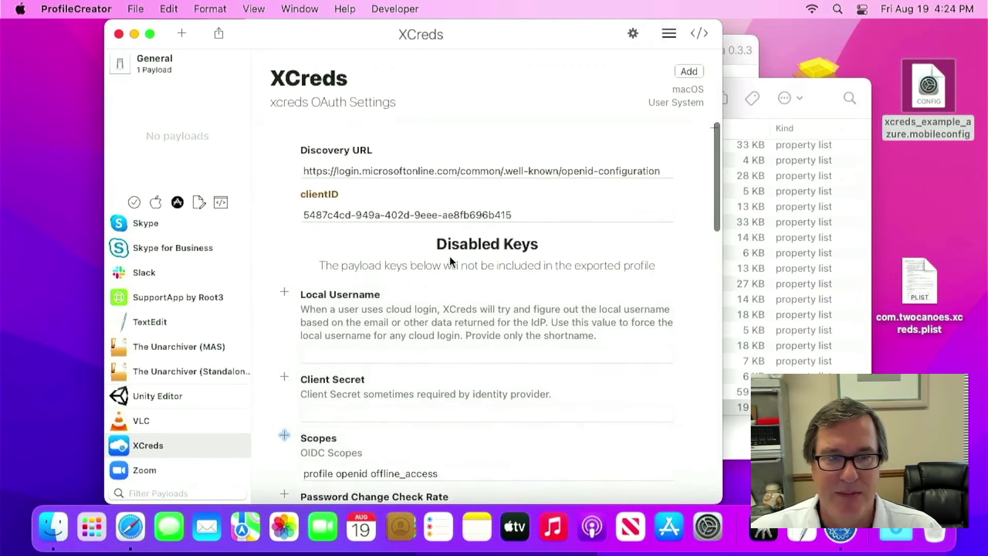
scroll(384, 381, "down", 4)
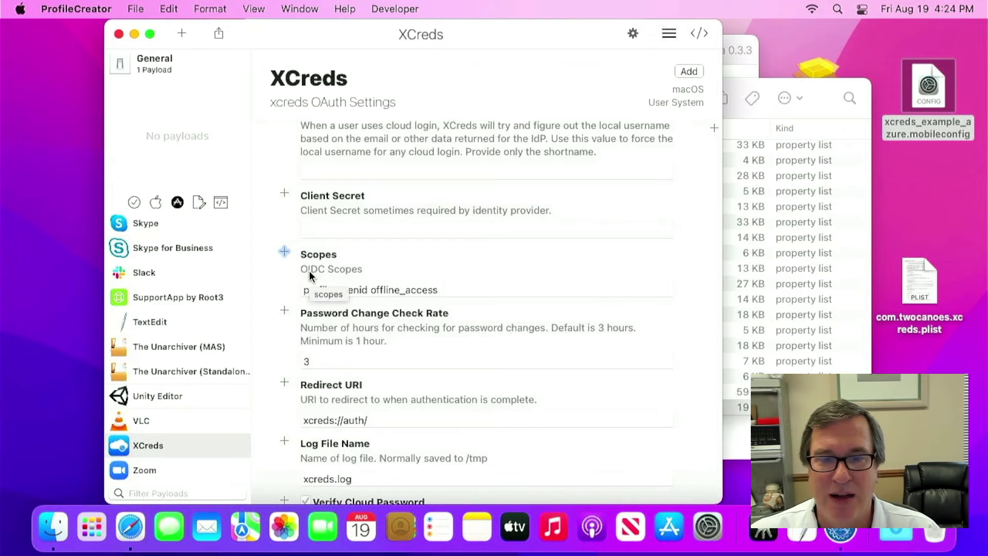
scroll(310, 271, "down", 1)
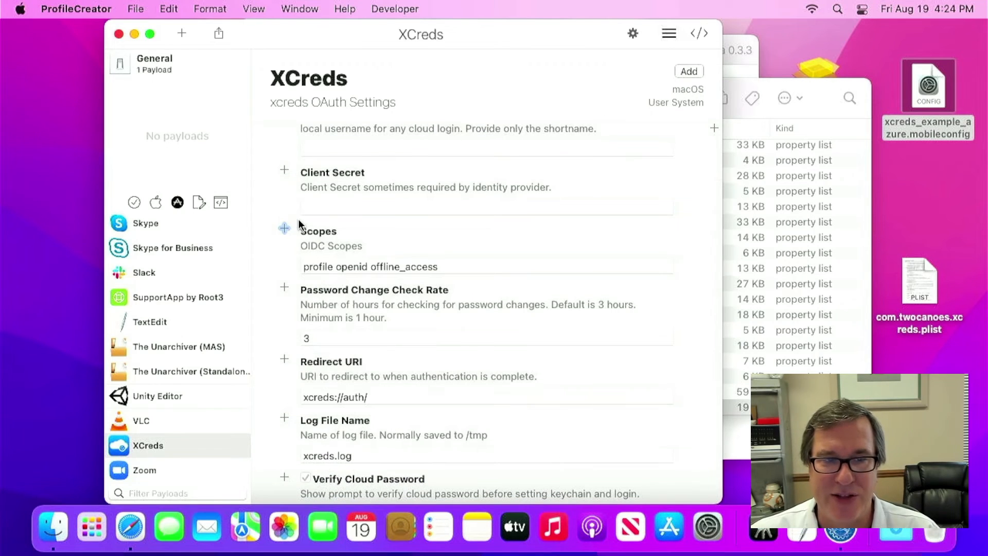
scroll(527, 267, "down", 7)
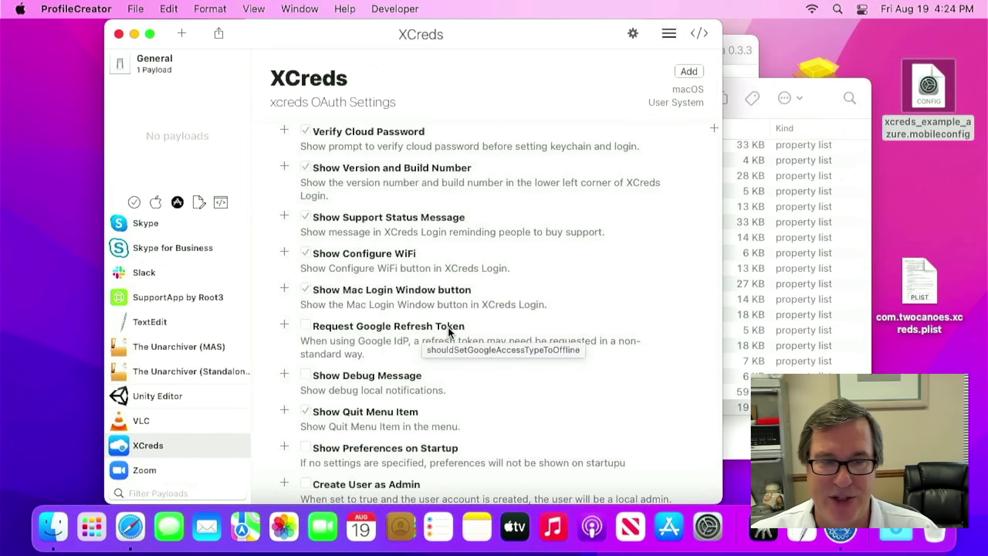
scroll(449, 327, "down", 3)
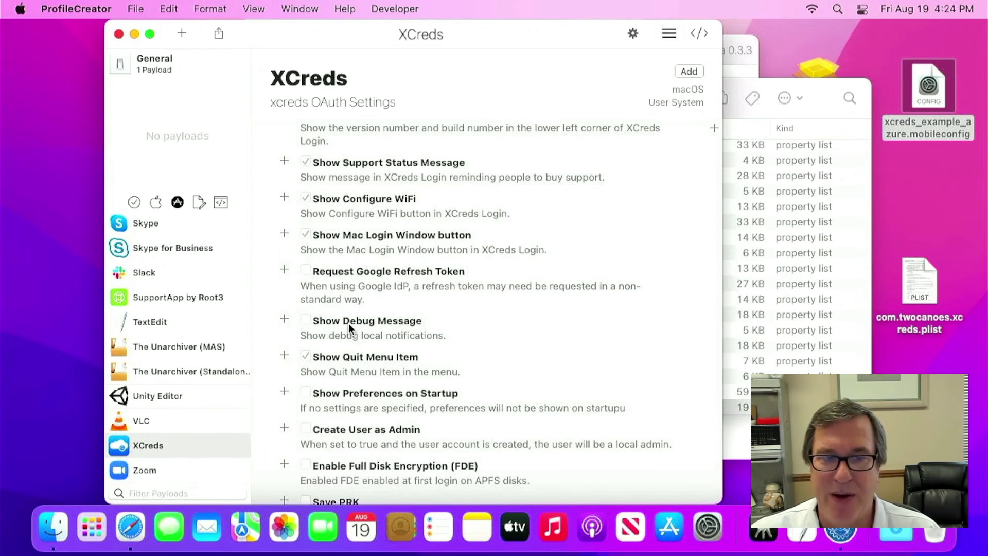
scroll(348, 323, "down", 1)
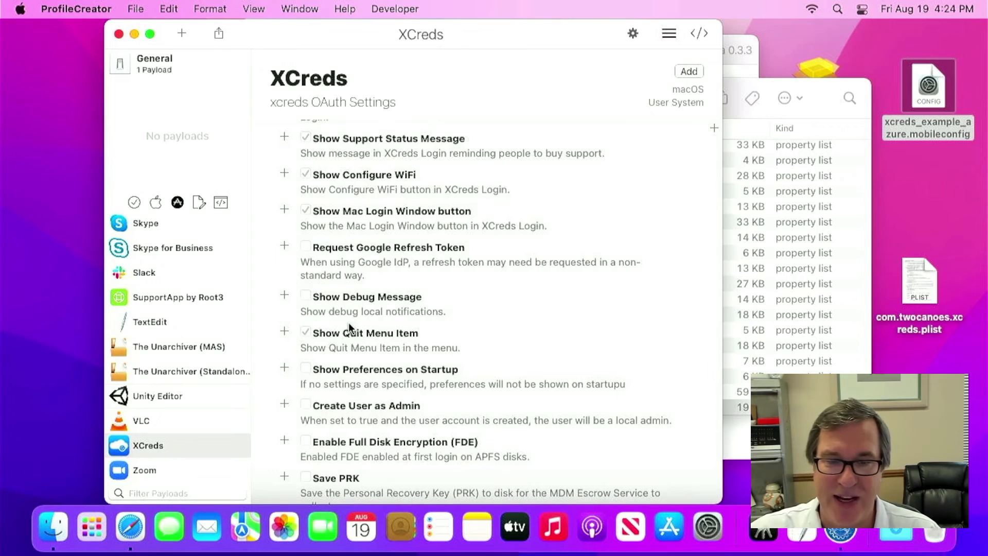
scroll(349, 325, "down", 1)
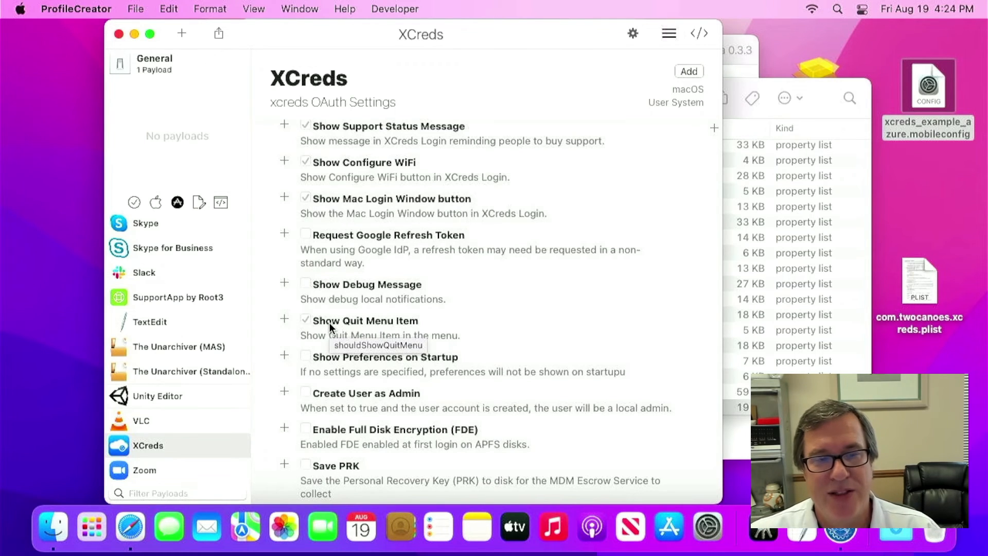
scroll(330, 323, "down", 2)
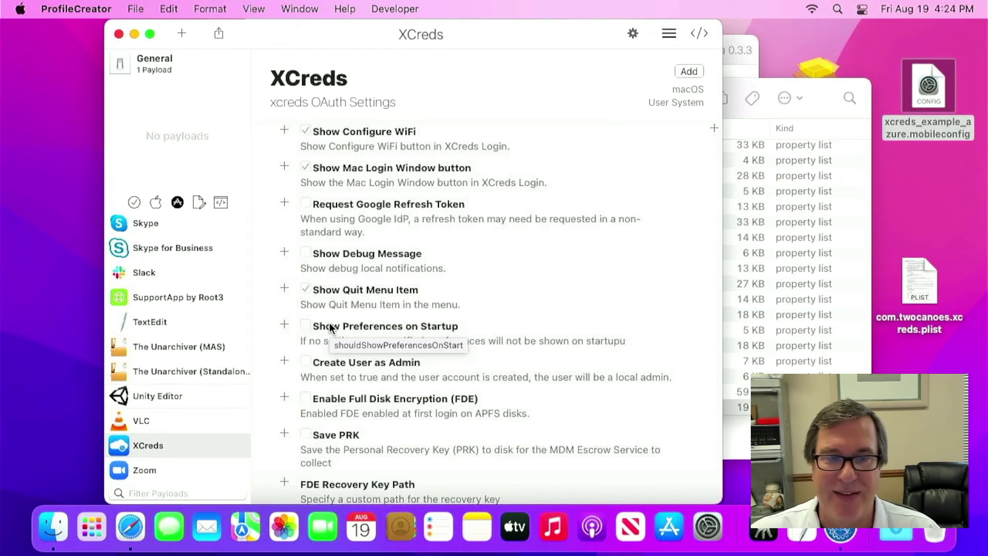
scroll(330, 326, "down", 3)
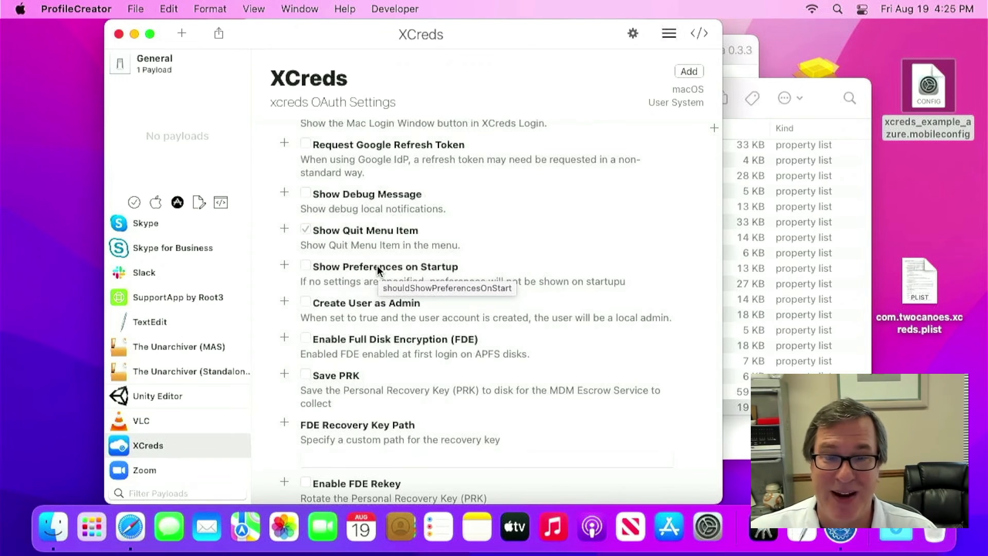
scroll(378, 266, "down", 3)
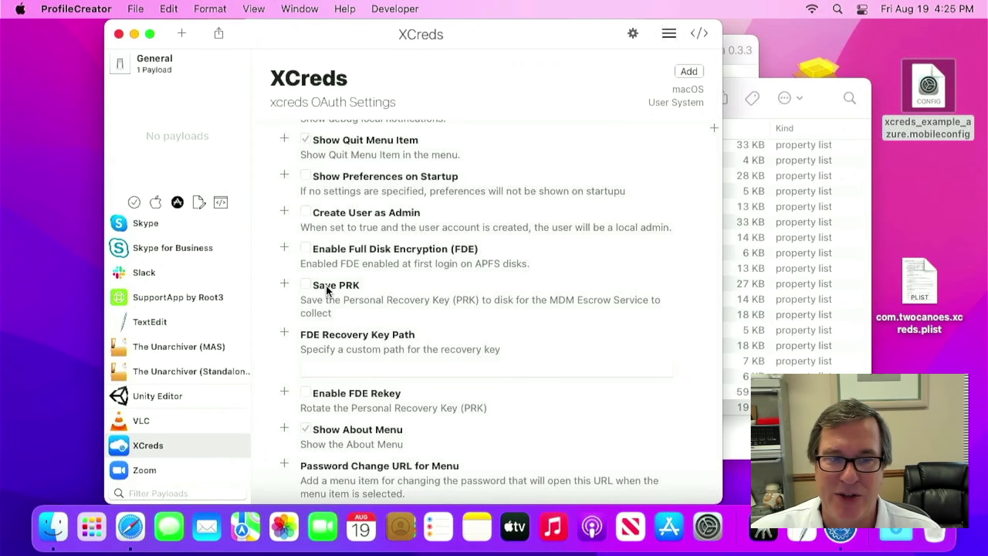
mouse_move(356, 291)
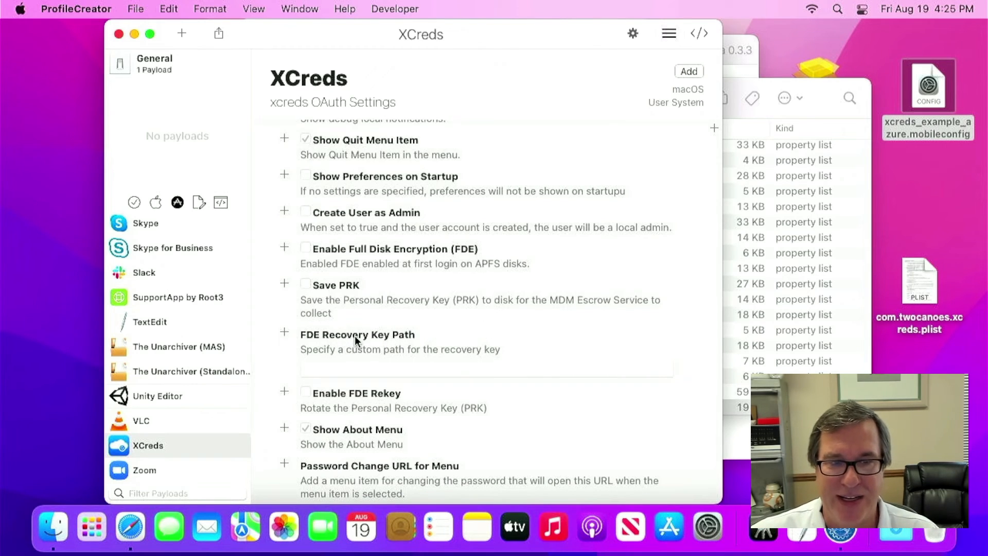
mouse_move(354, 336)
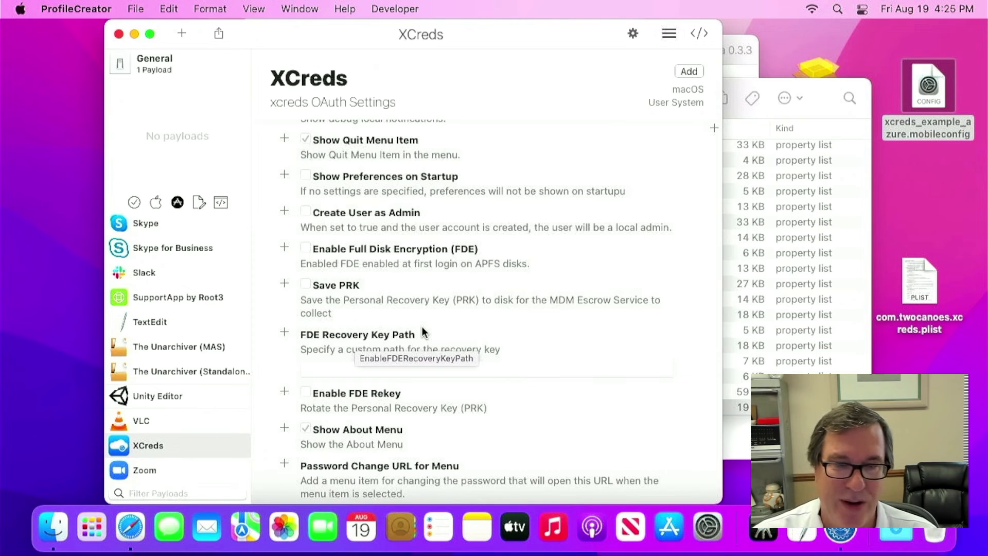
scroll(423, 332, "down", 4)
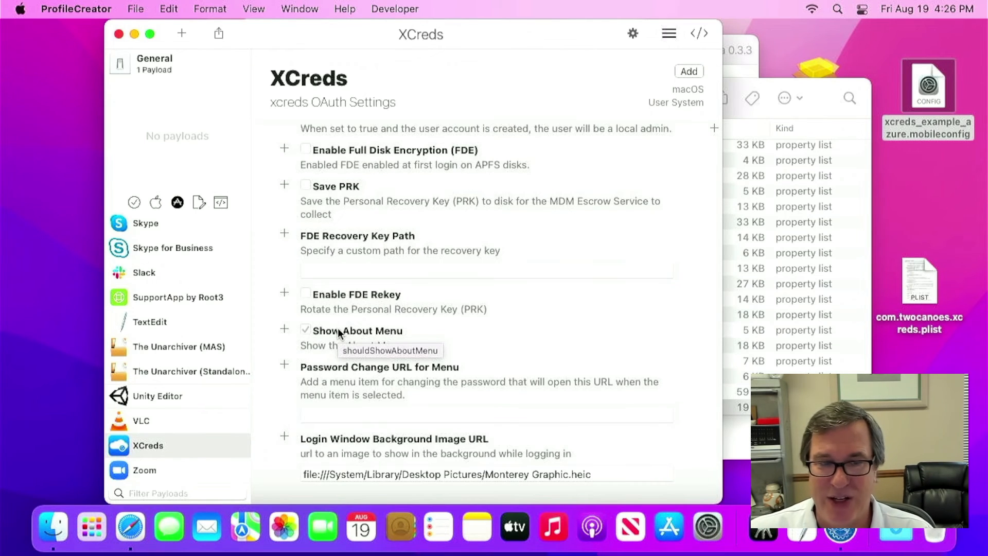
- Drag XCreds from the payload library into the profile's payload list beside General
scroll(338, 329, "down", 2)
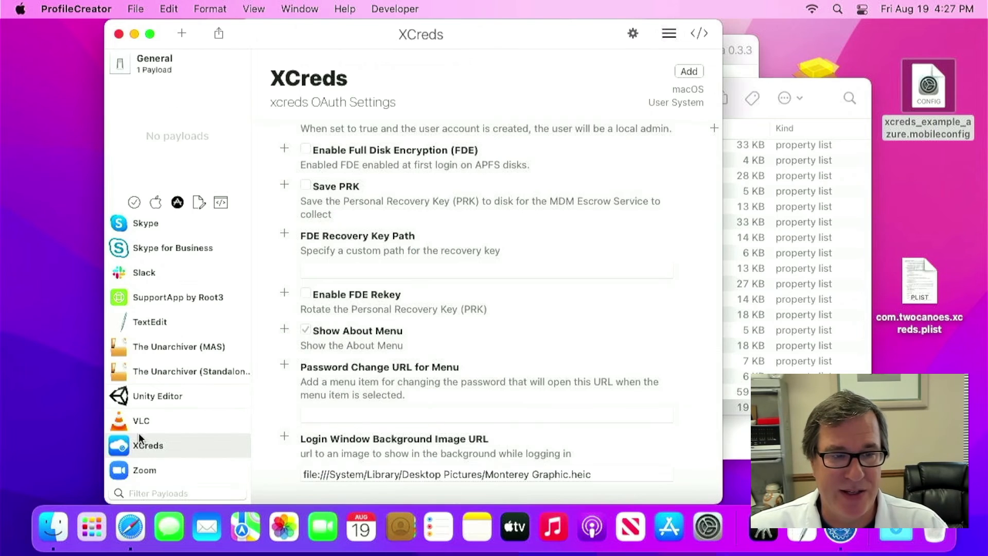
left_click_drag(149, 443, 169, 128)
left_click(177, 108)
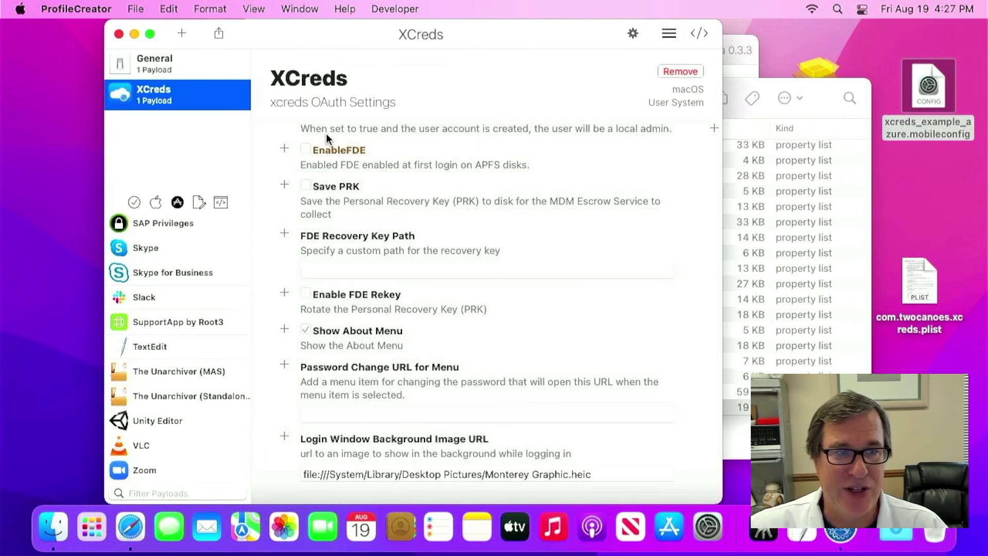
left_click(136, 9)
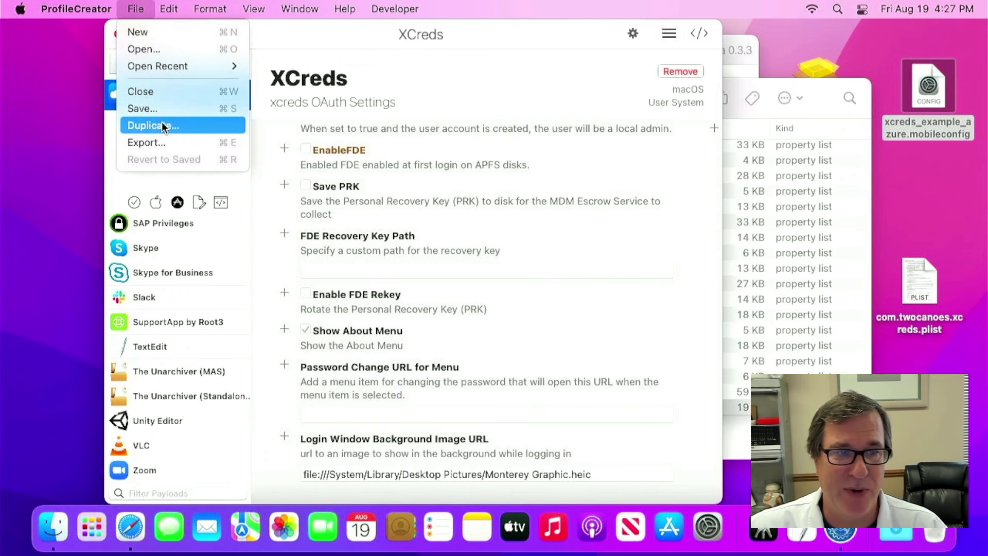
left_click(158, 141)
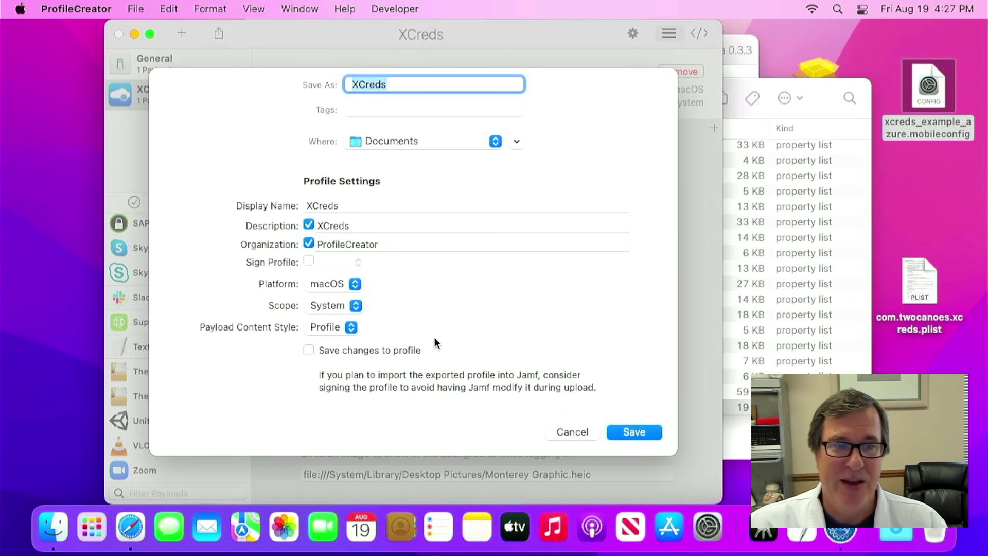
left_click(345, 308)
left_click(345, 307)
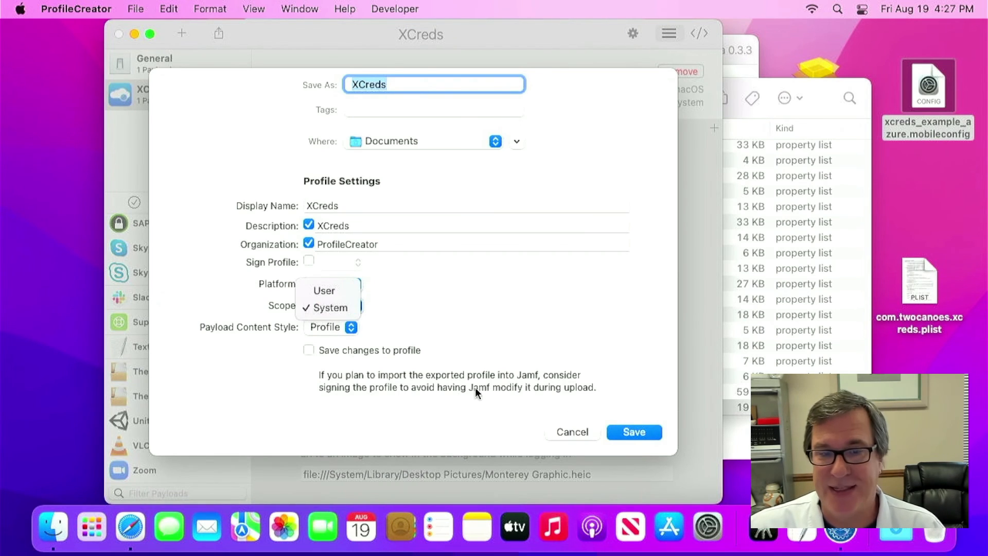
left_click(573, 433)
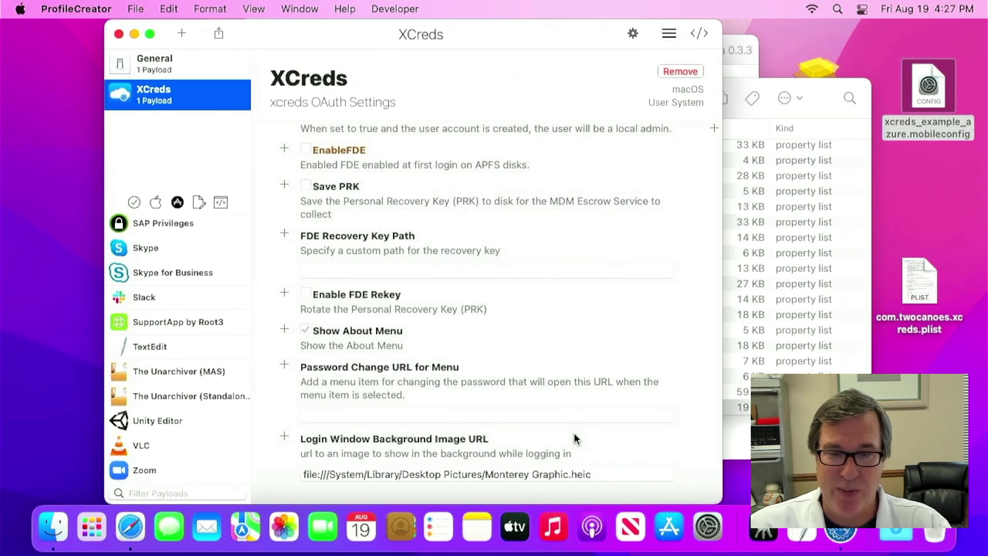